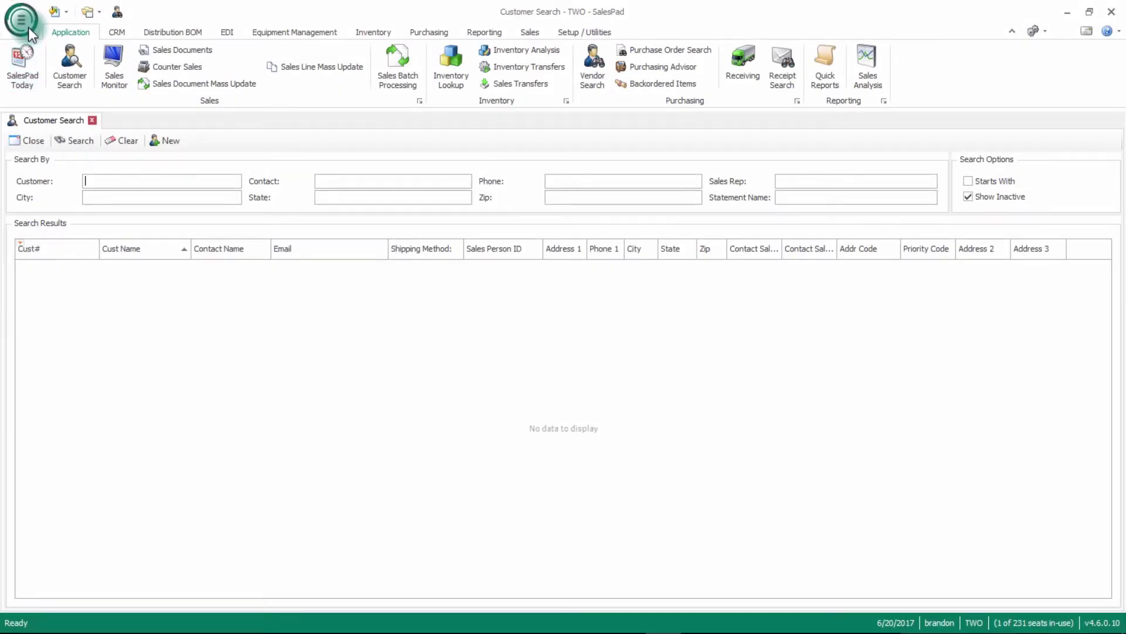
Open the Security Editor, filter the security entries by "customer contr" and select Customer Contract Pricing
{"action": "left_click", "coordinate": [28, 27]}
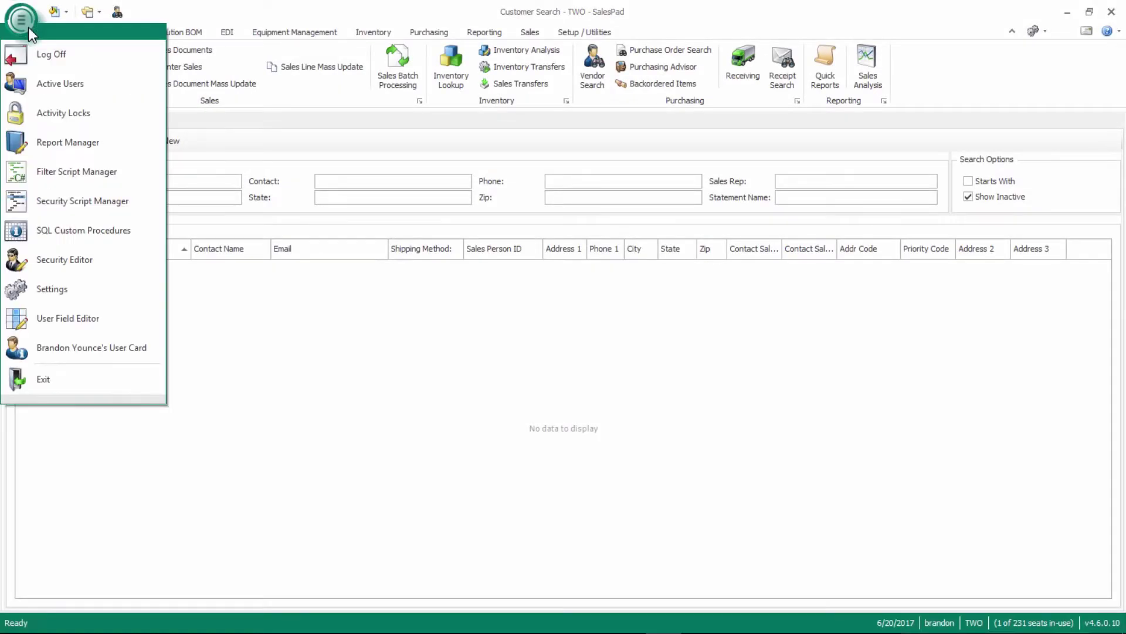
{"action": "left_click", "coordinate": [86, 266]}
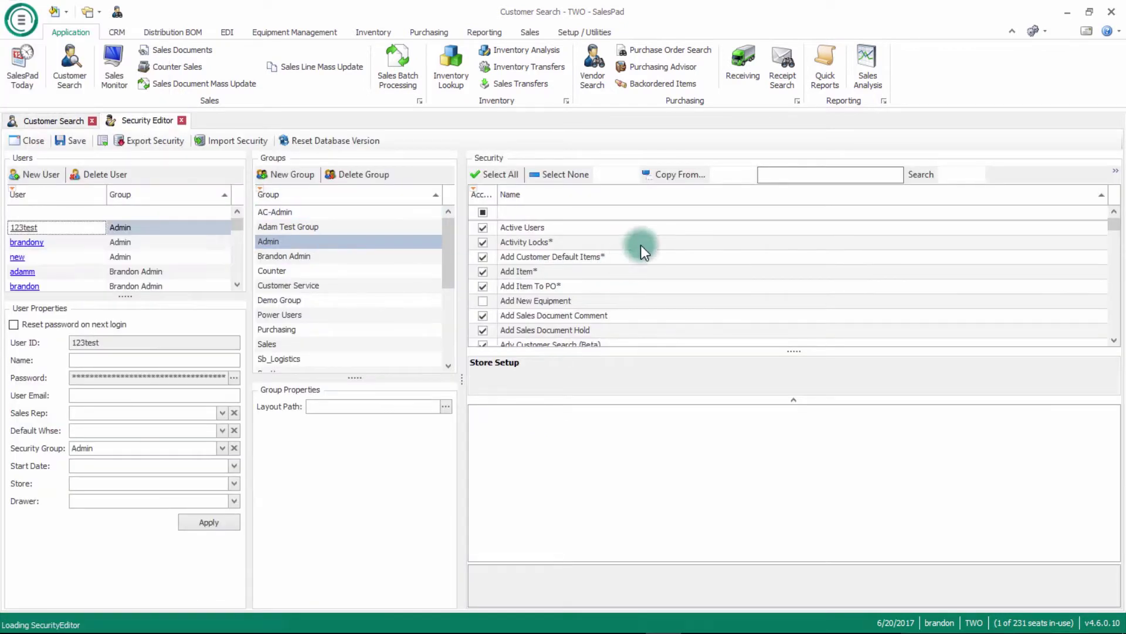
{"action": "left_click", "coordinate": [601, 213]}
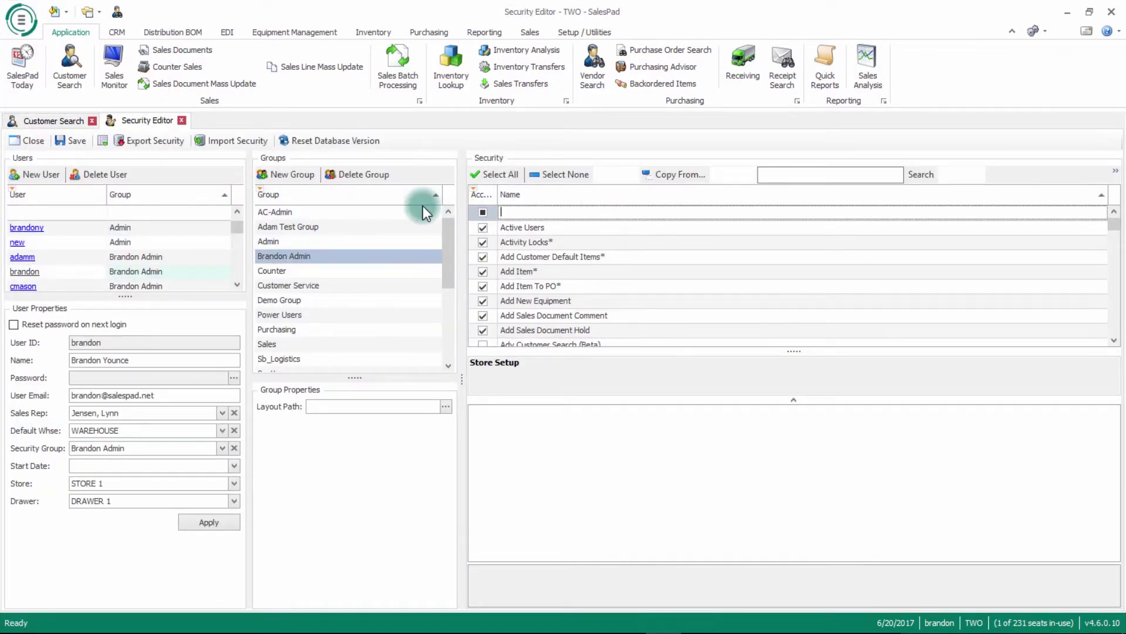
{"action": "type", "text": "customer con"}
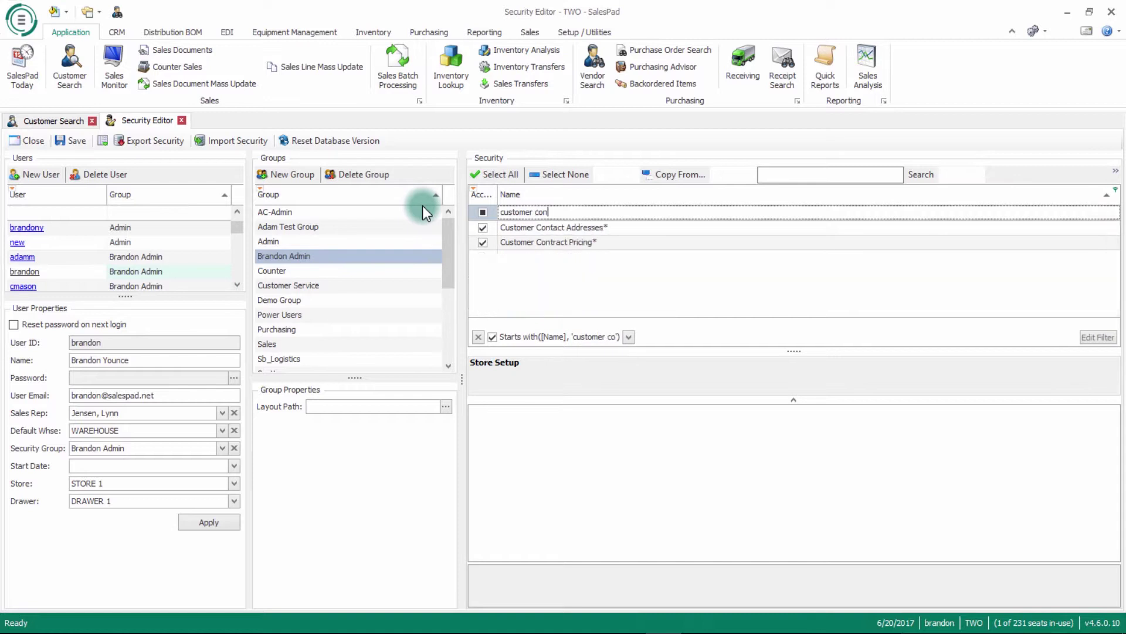
{"action": "type", "text": "tr"}
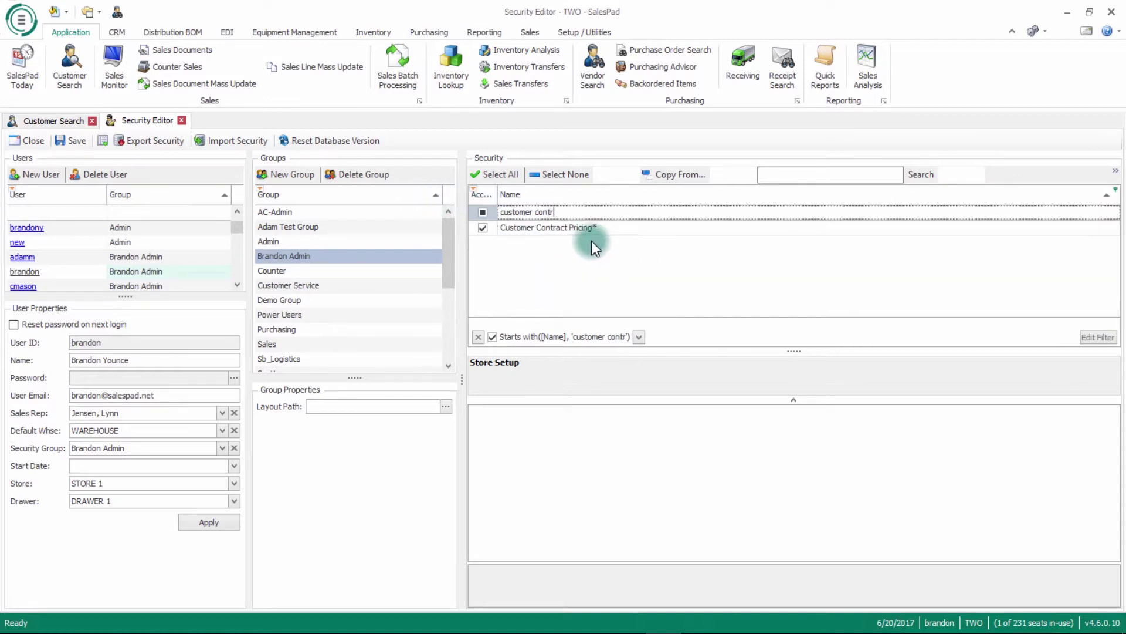
{"action": "left_click", "coordinate": [585, 227]}
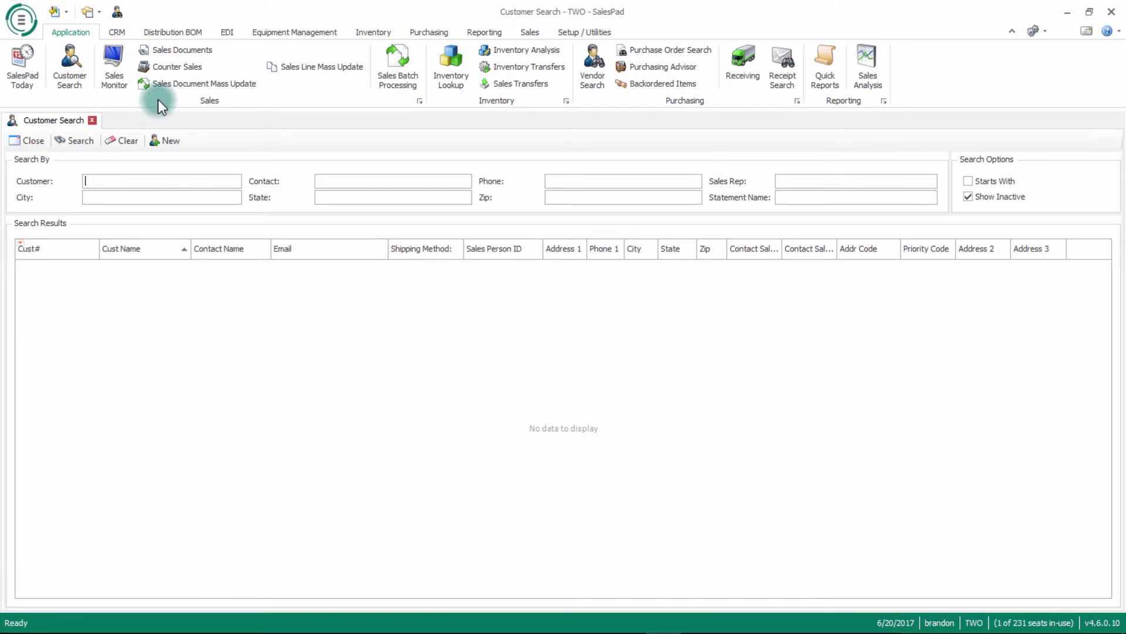
Filter the application settings by "contract", review the first three Contract Pricing options, and close the settings
{"action": "left_click", "coordinate": [17, 28]}
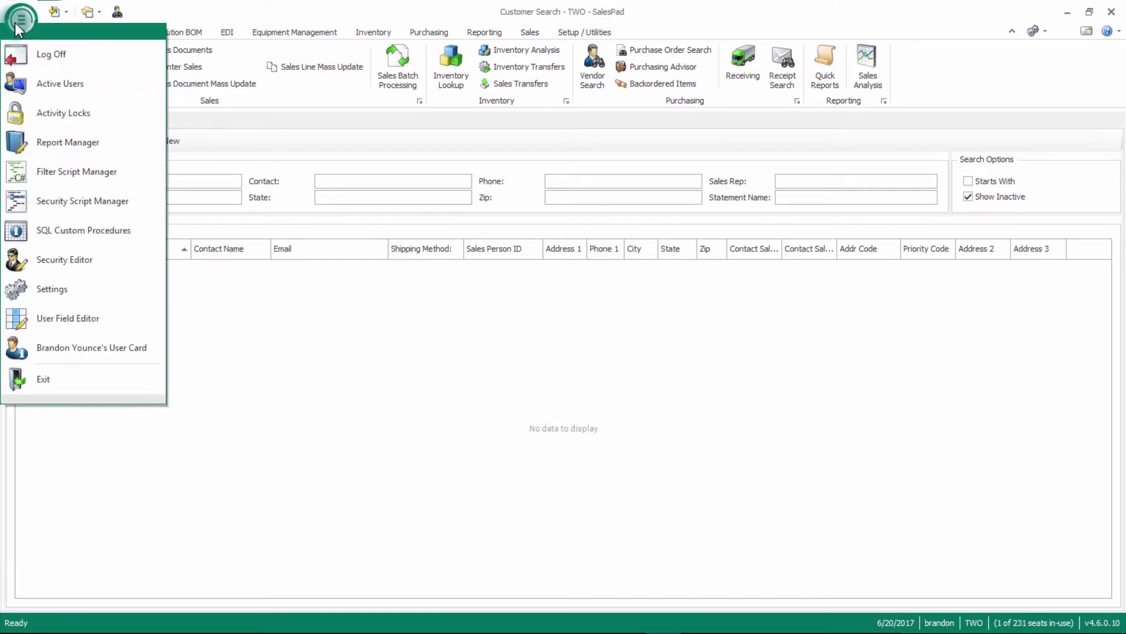
{"action": "left_click", "coordinate": [56, 287]}
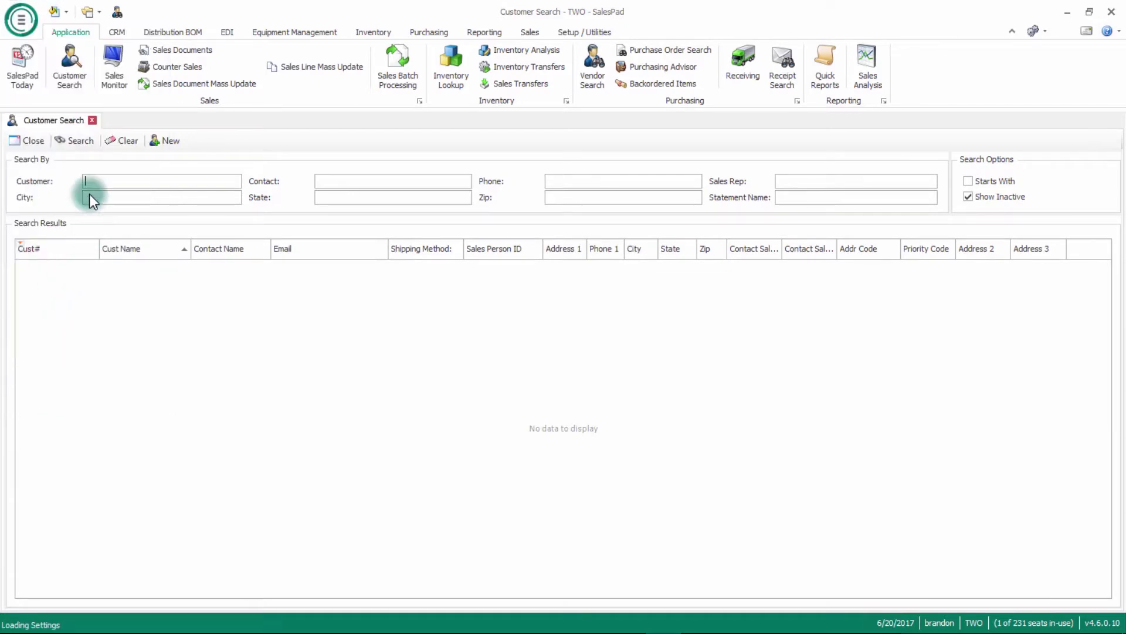
{"action": "type", "text": "contract"}
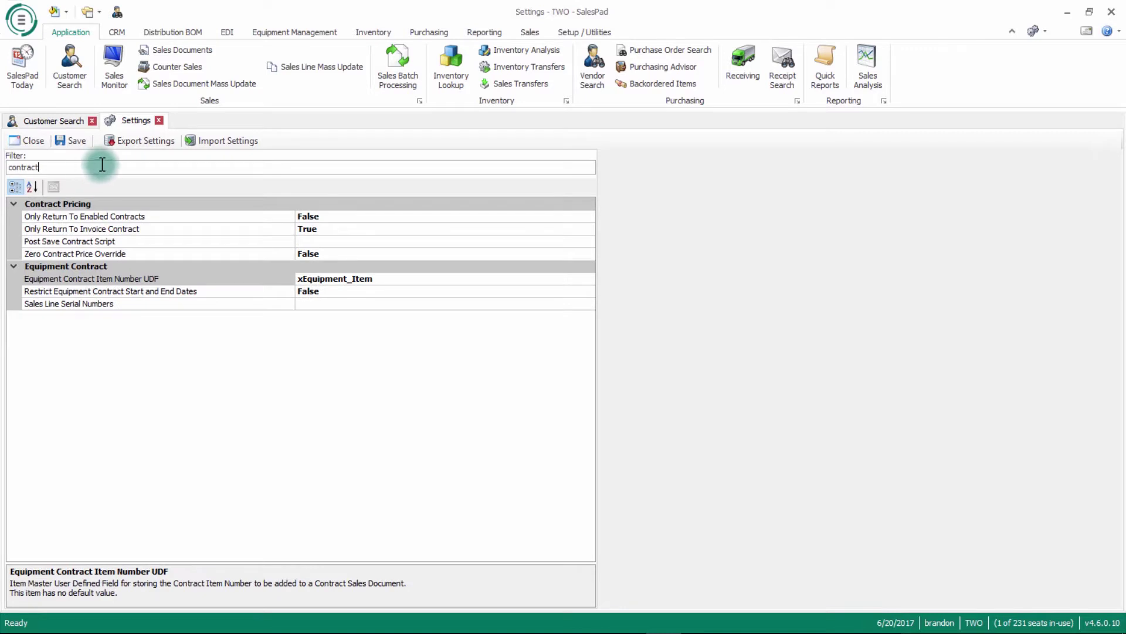
{"action": "left_click", "coordinate": [85, 219]}
{"action": "left_click", "coordinate": [85, 228]}
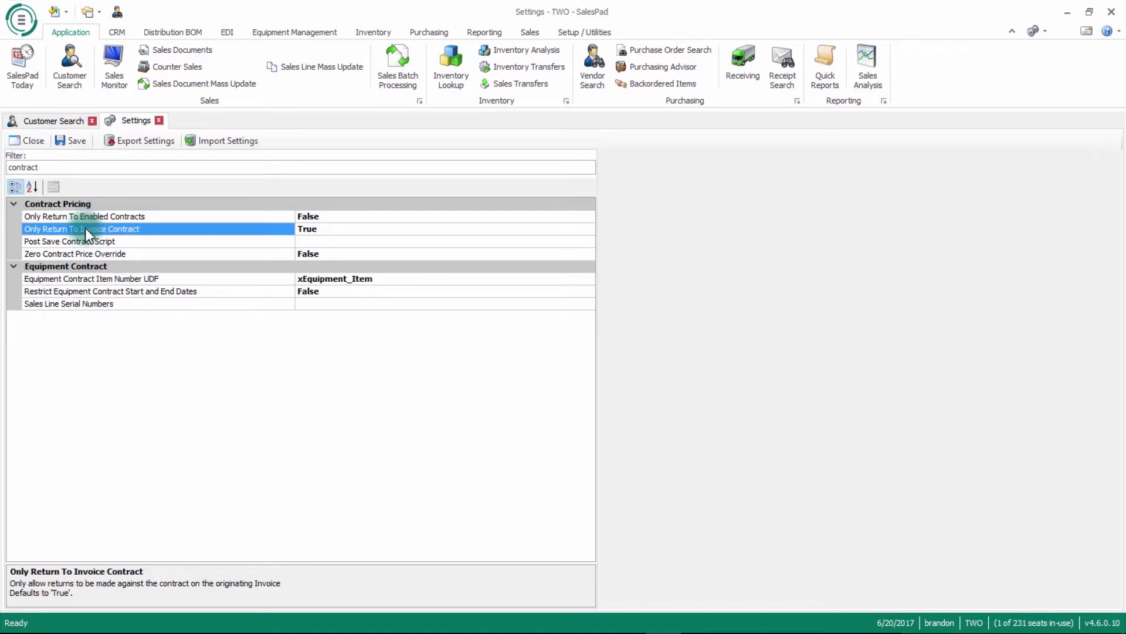
{"action": "left_click", "coordinate": [85, 244]}
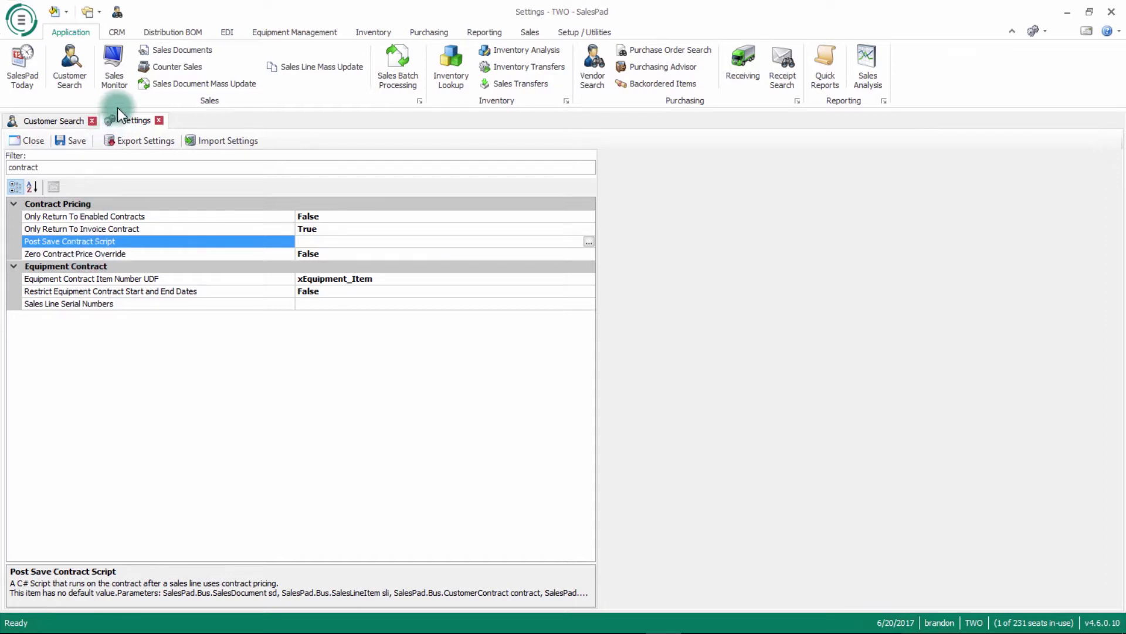
{"action": "left_click", "coordinate": [159, 121]}
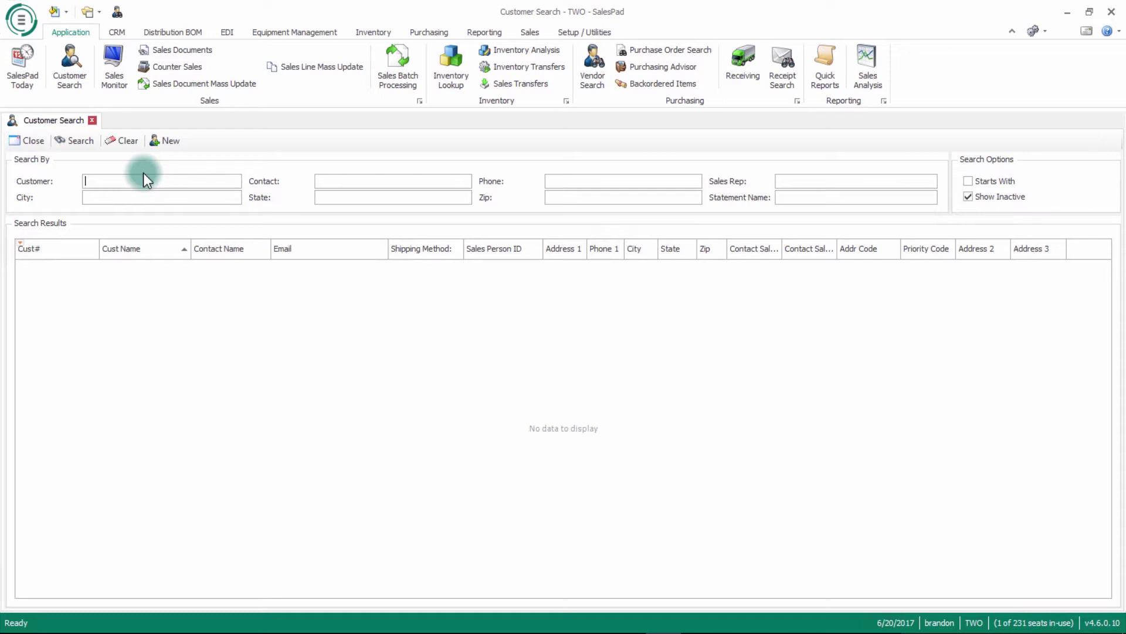
Search the customers for WALKIN and open the walk-in customer's record
{"action": "type", "text": "WALKIN"}
{"action": "key", "text": "Return"}
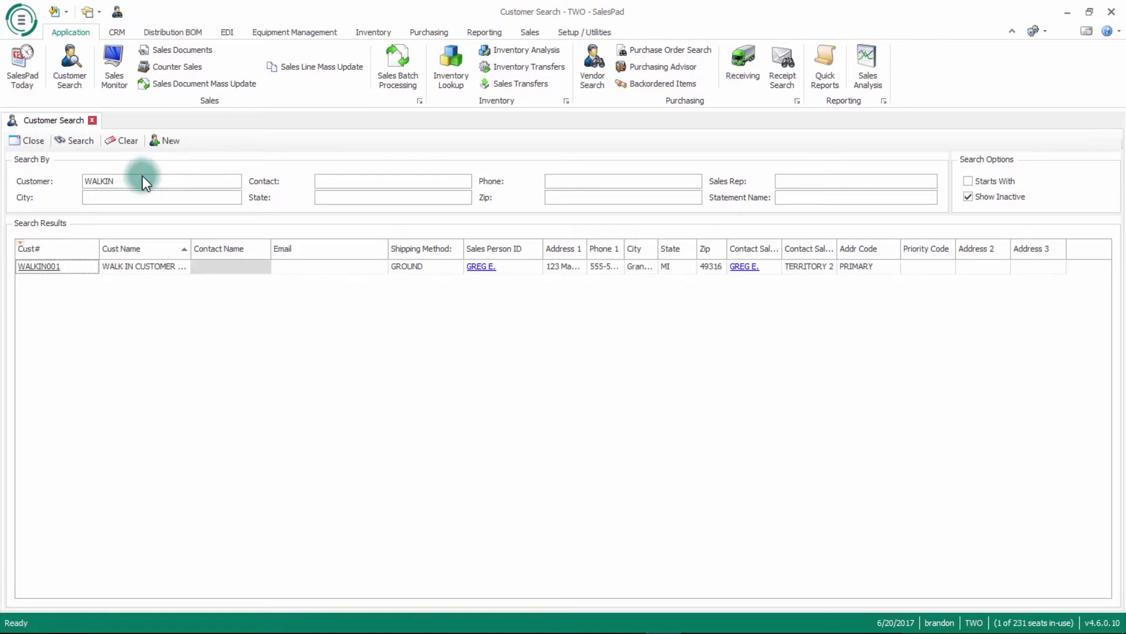
{"action": "left_click", "coordinate": [48, 266]}
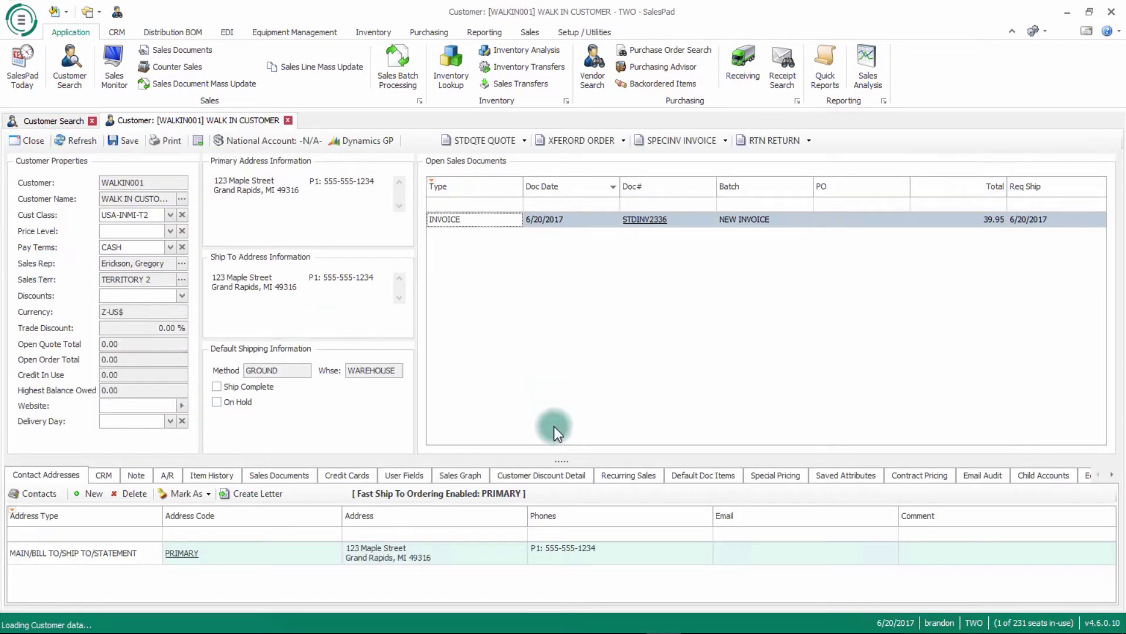
Show the customer's contract pricing, with the lower area enlarged and the contract details widened
{"action": "left_click_drag", "start_coordinate": [562, 461], "coordinate": [567, 371]}
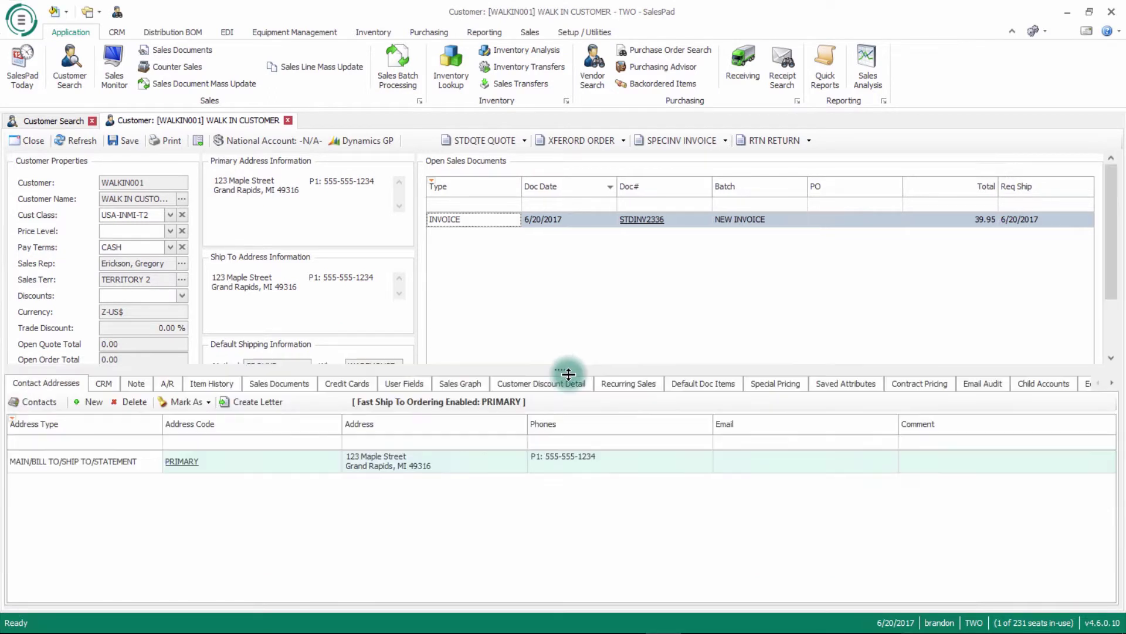
{"action": "left_click", "coordinate": [919, 383]}
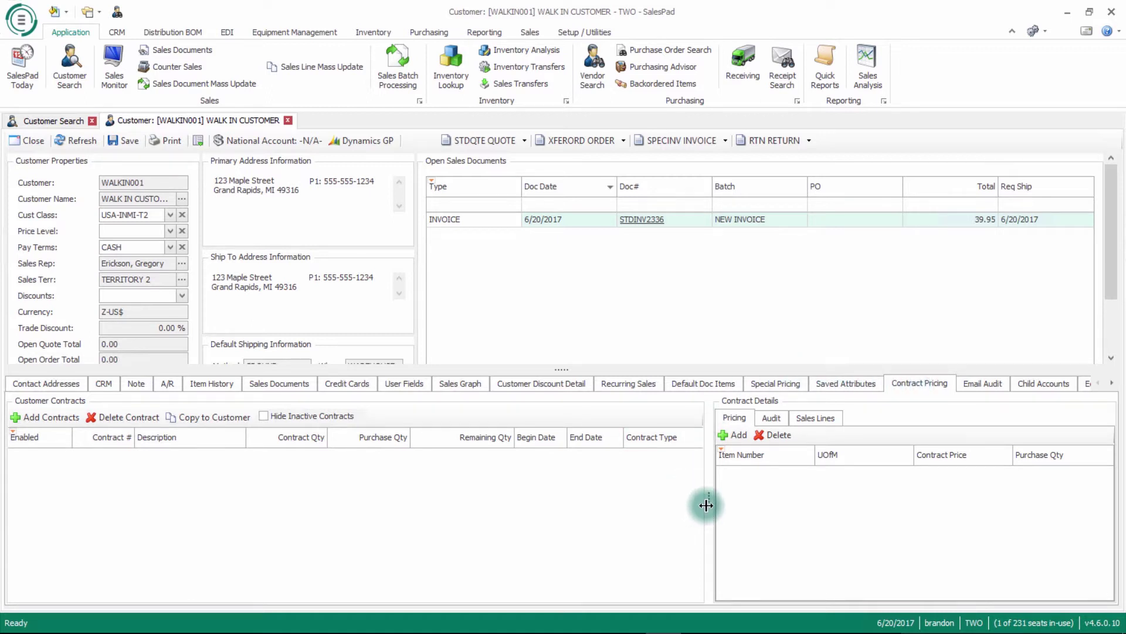
{"action": "left_click_drag", "start_coordinate": [706, 505], "coordinate": [587, 504]}
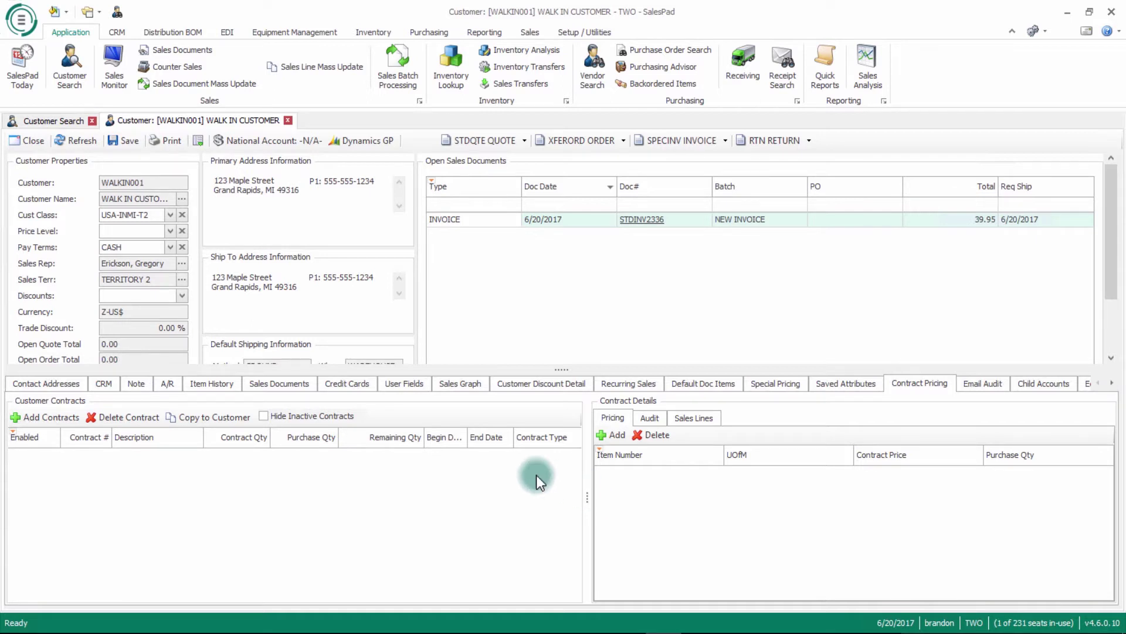
Add a Grouped customer contract described as "Test Group Contract" with a contract quantity of 100 and a begin date of 6/20/2017
{"action": "left_click", "coordinate": [36, 415]}
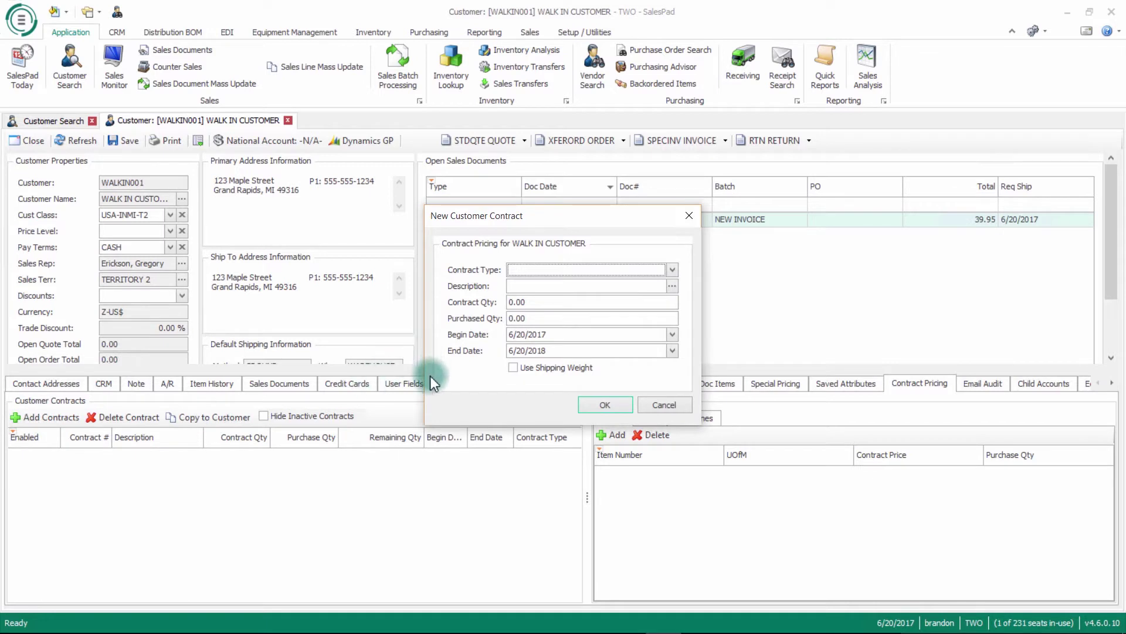
{"action": "left_click", "coordinate": [673, 270]}
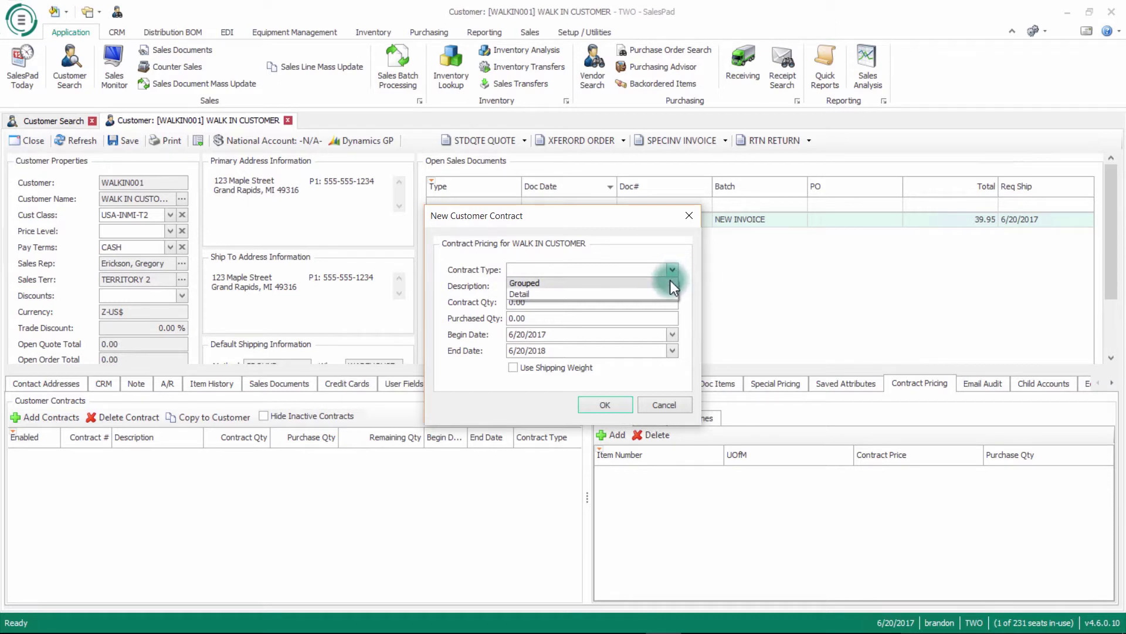
{"action": "left_click", "coordinate": [670, 281]}
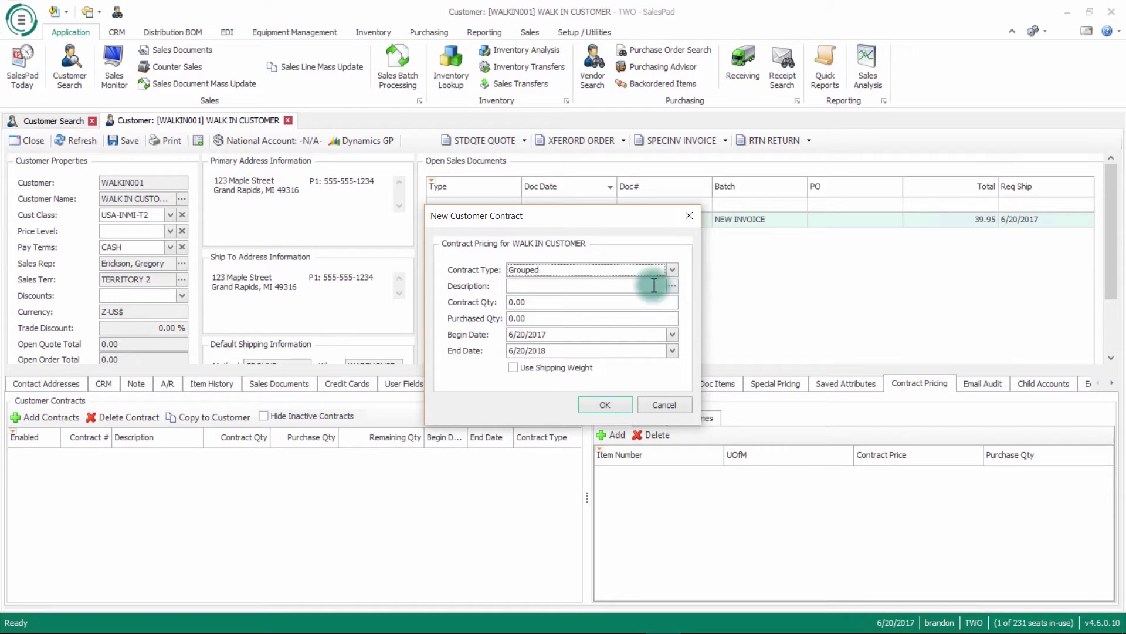
{"action": "left_click", "coordinate": [655, 286]}
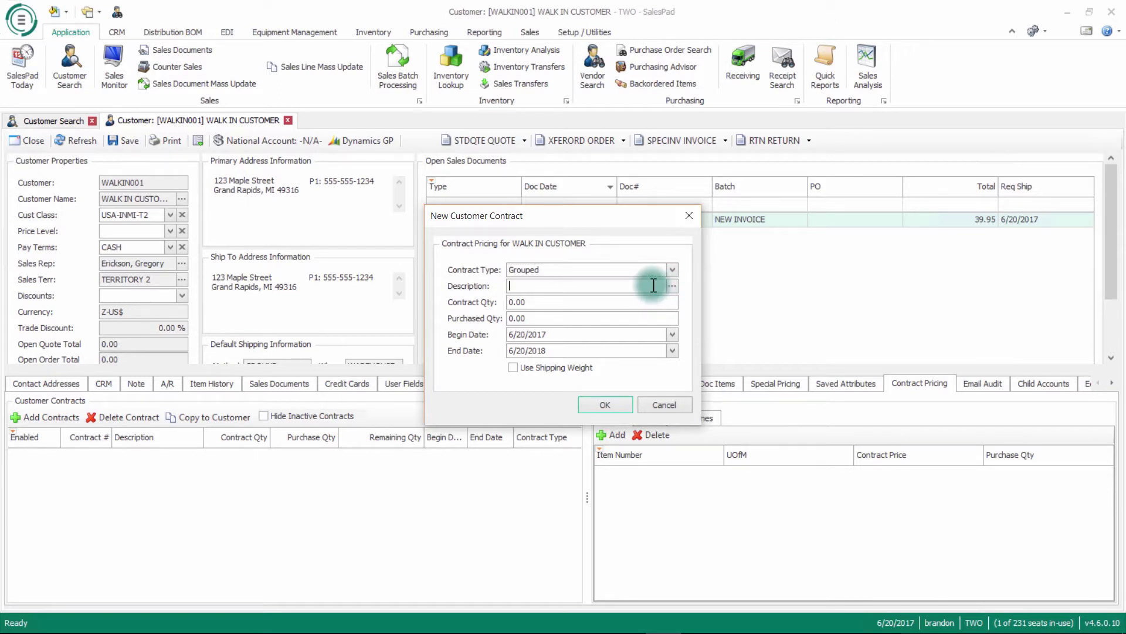
{"action": "type", "text": "Test Group Contract"}
{"action": "key", "text": "Tab"}
{"action": "type", "text": "100"}
{"action": "key", "text": "Tab"}
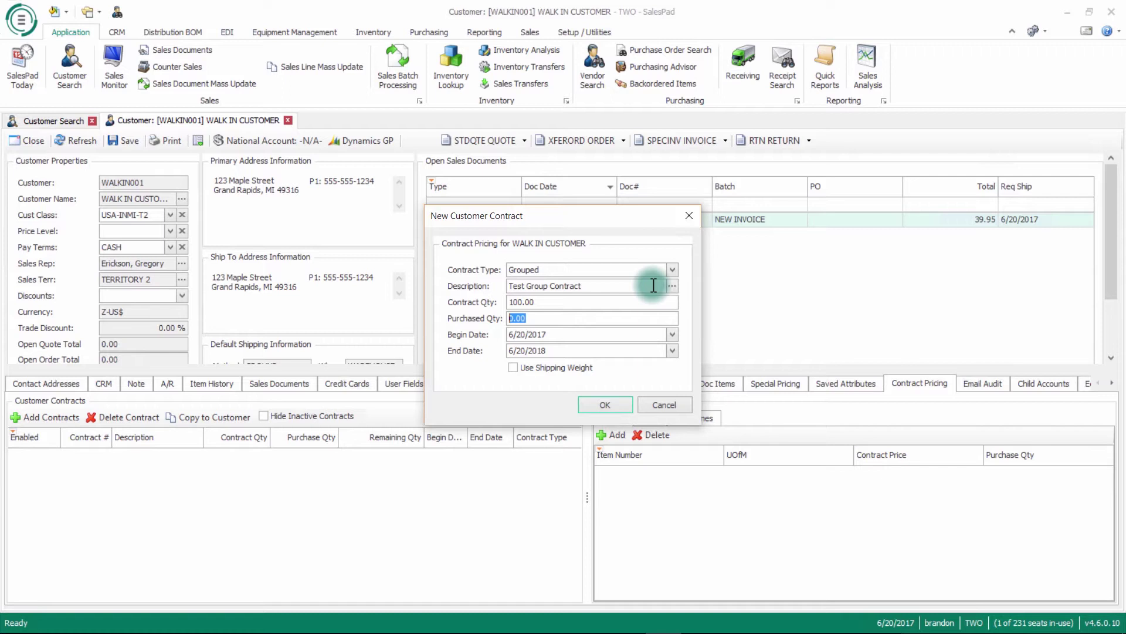
{"action": "key", "text": "Tab"}
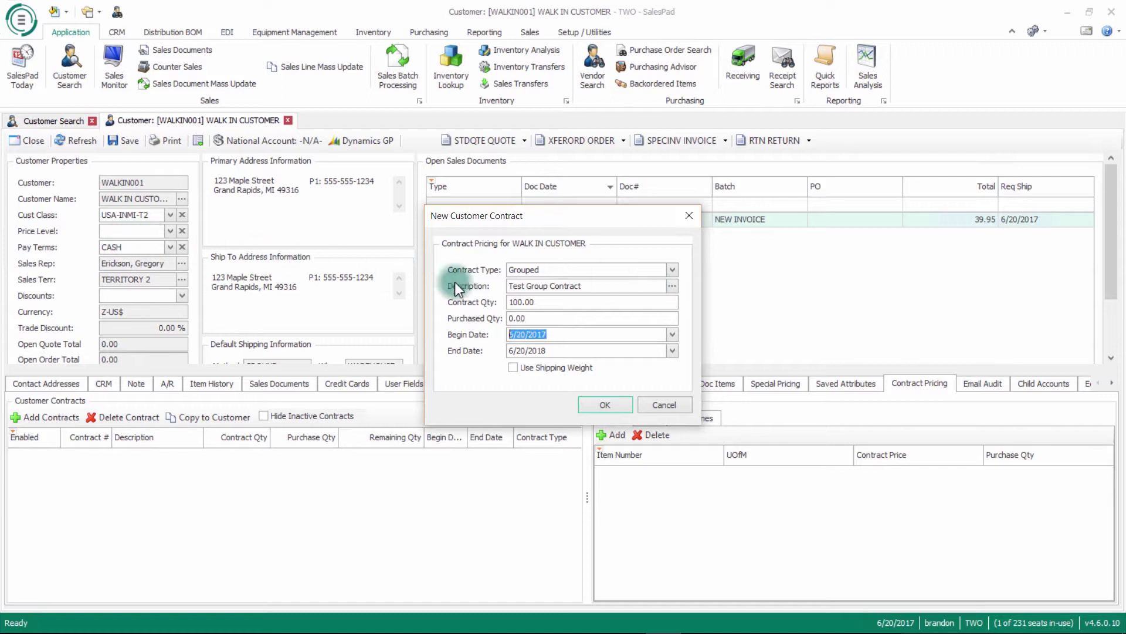
{"action": "type", "text": "6/20/"}
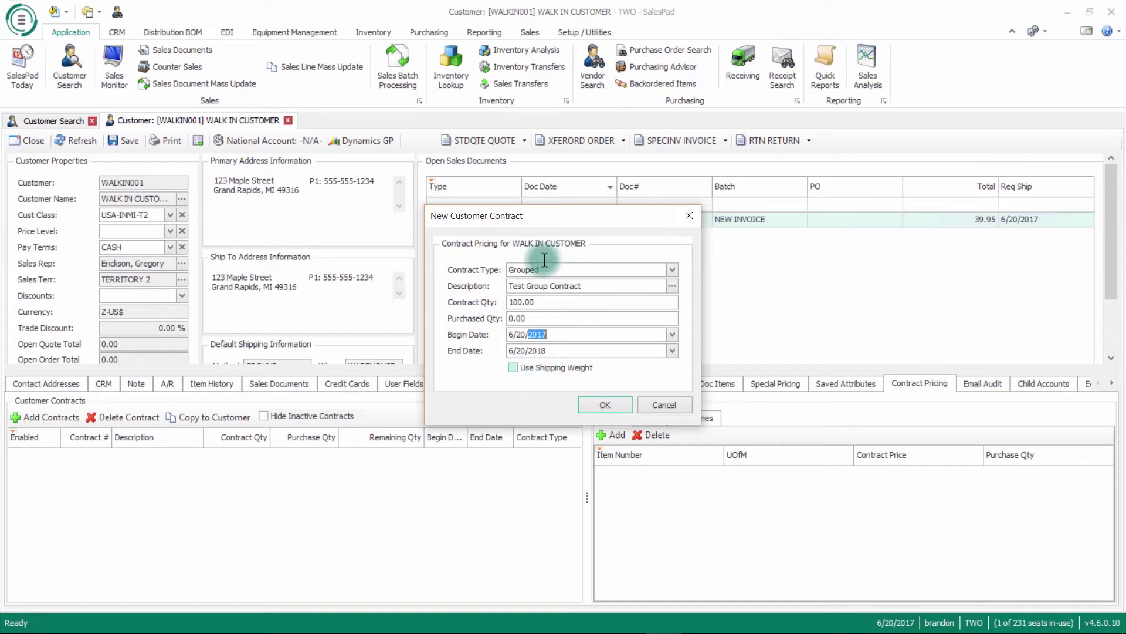
{"action": "left_click", "coordinate": [600, 403]}
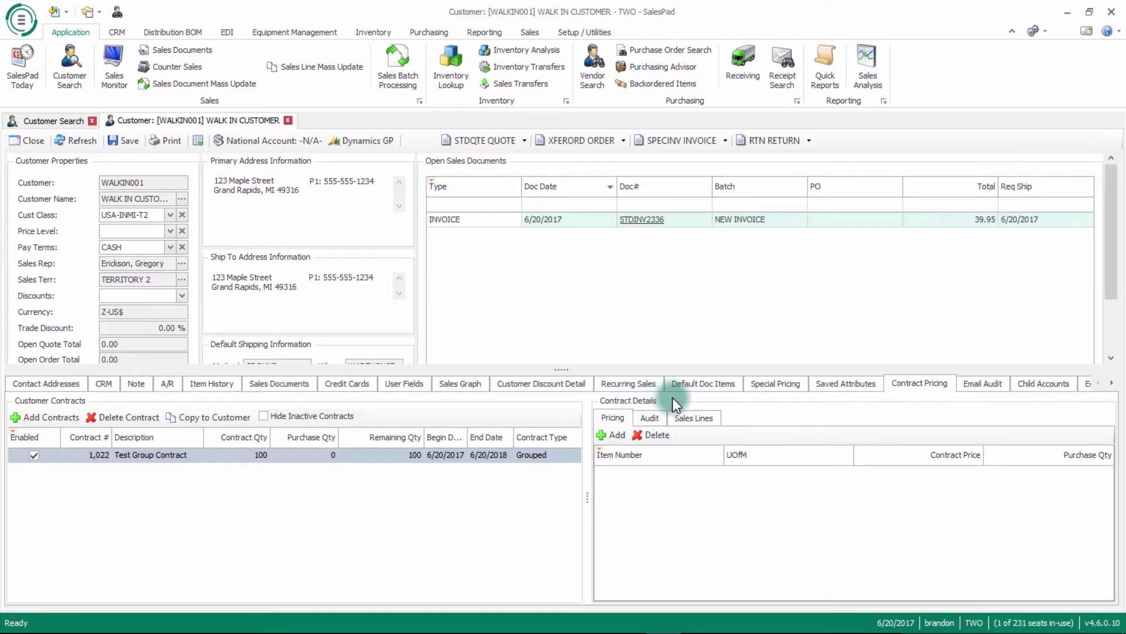
Add item HD-40 to the group contract's pricing with unit of measure EACH and a contract price of 32.00
{"action": "left_click", "coordinate": [614, 432]}
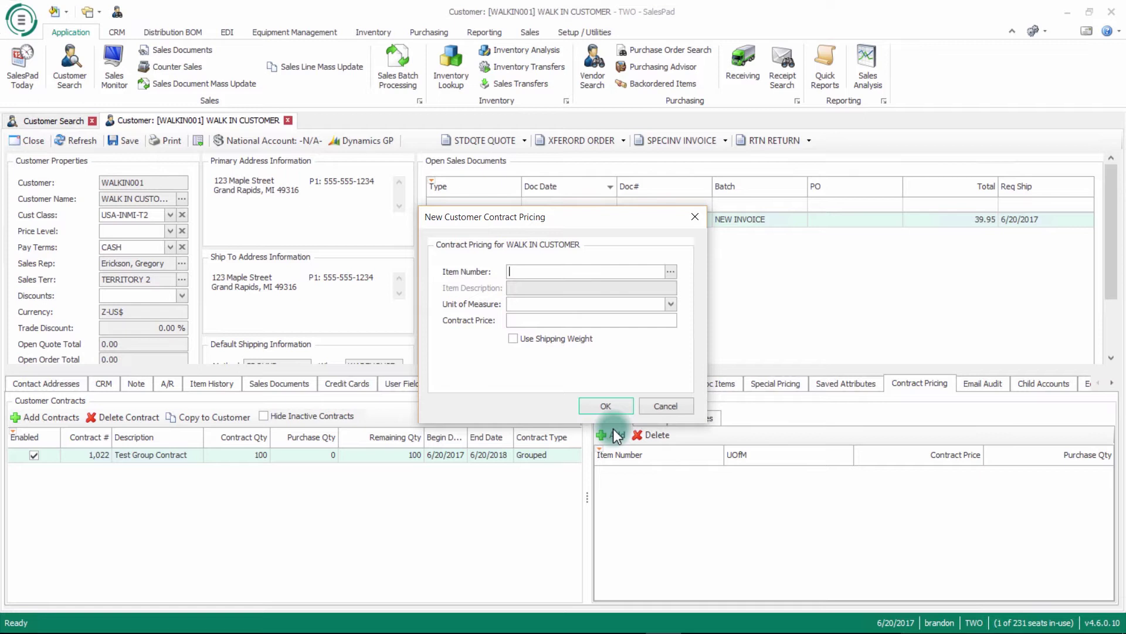
{"action": "type", "text": "HD-40"}
{"action": "key", "text": "Tab"}
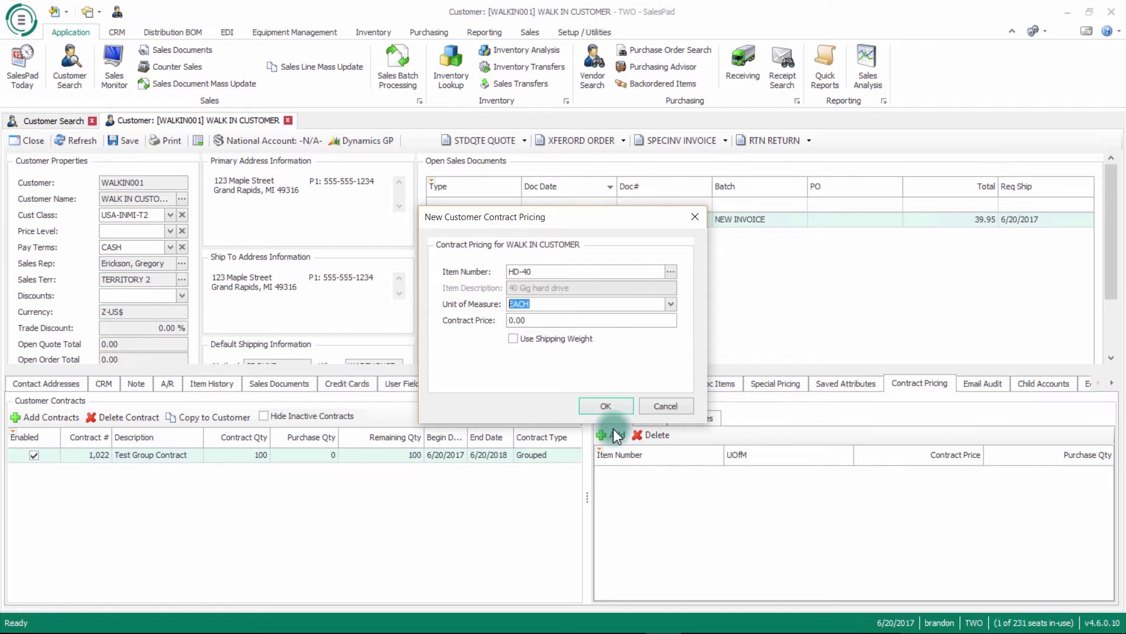
{"action": "key", "text": "Tab"}
{"action": "type", "text": "32"}
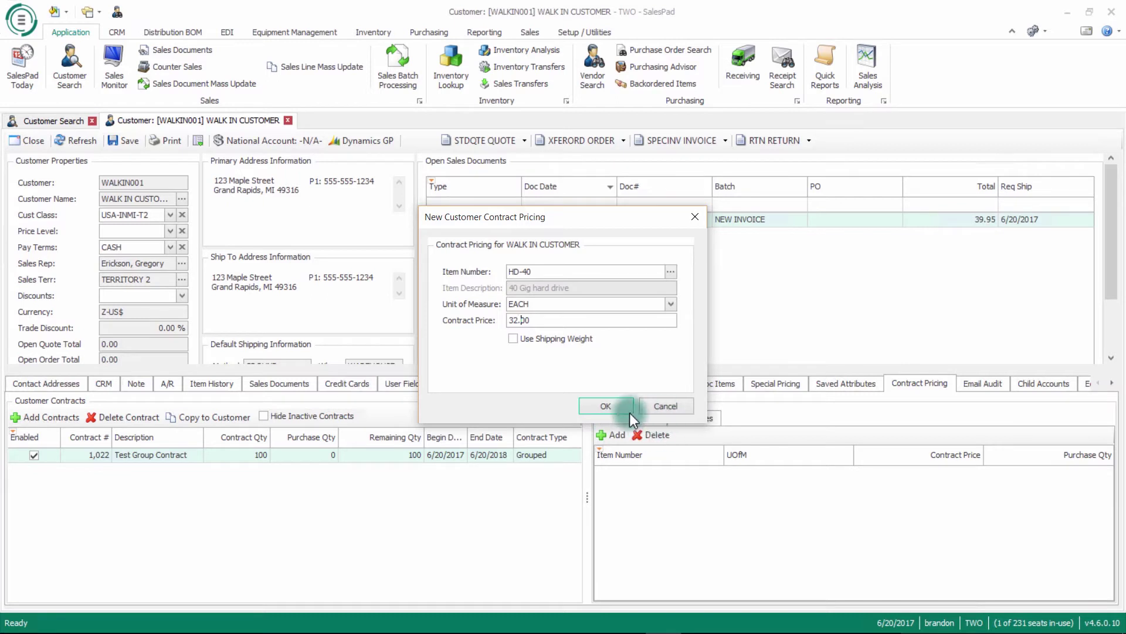
{"action": "left_click", "coordinate": [607, 405]}
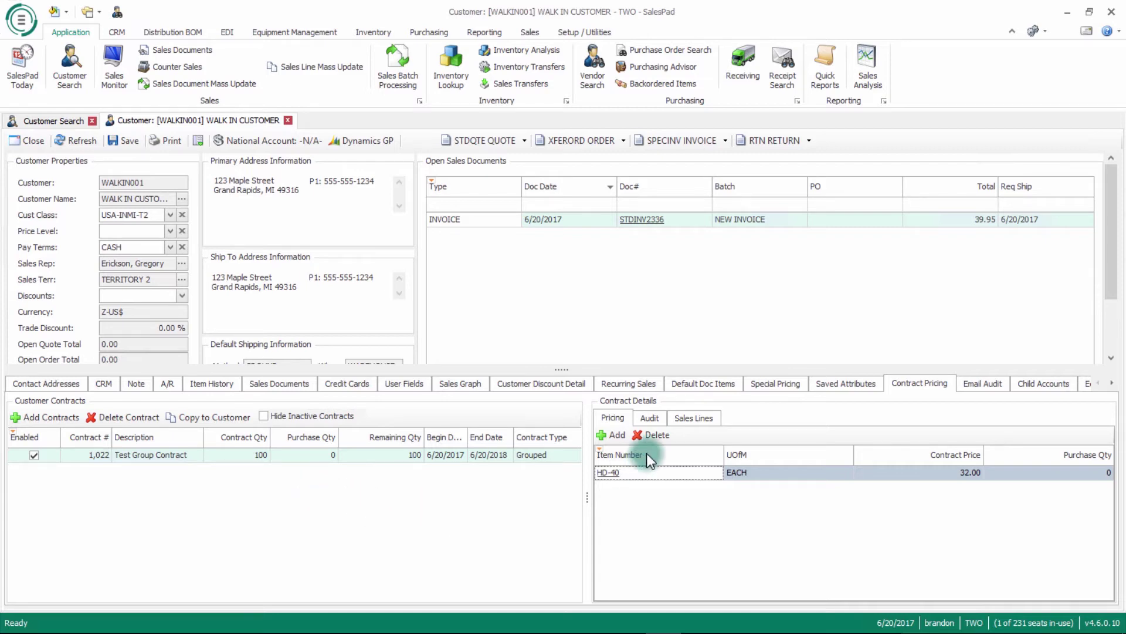
Create a new STDORD order for the walk-in customer and add HD-40 as a line item
{"action": "left_click", "coordinate": [622, 141]}
{"action": "left_click", "coordinate": [590, 270]}
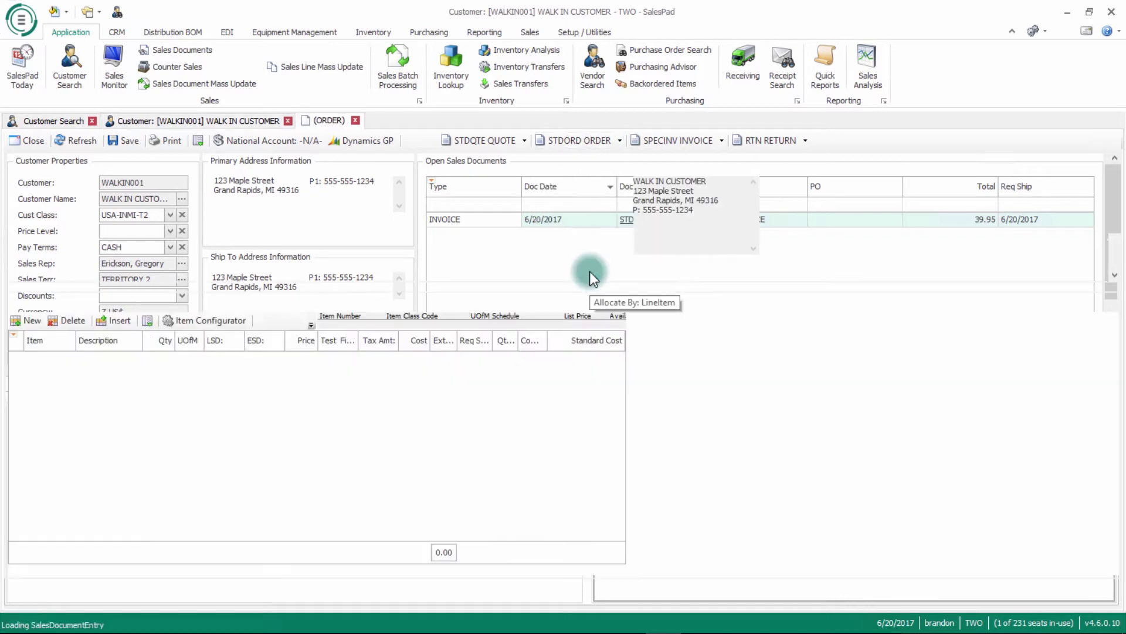
{"action": "left_click", "coordinate": [30, 353]}
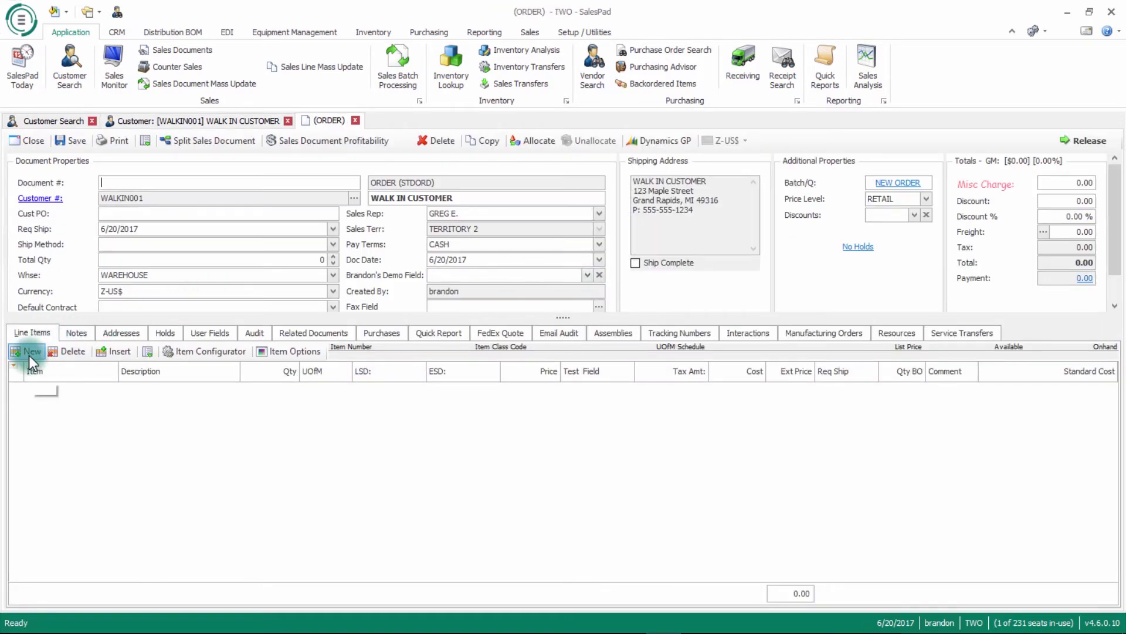
{"action": "left_click", "coordinate": [40, 388]}
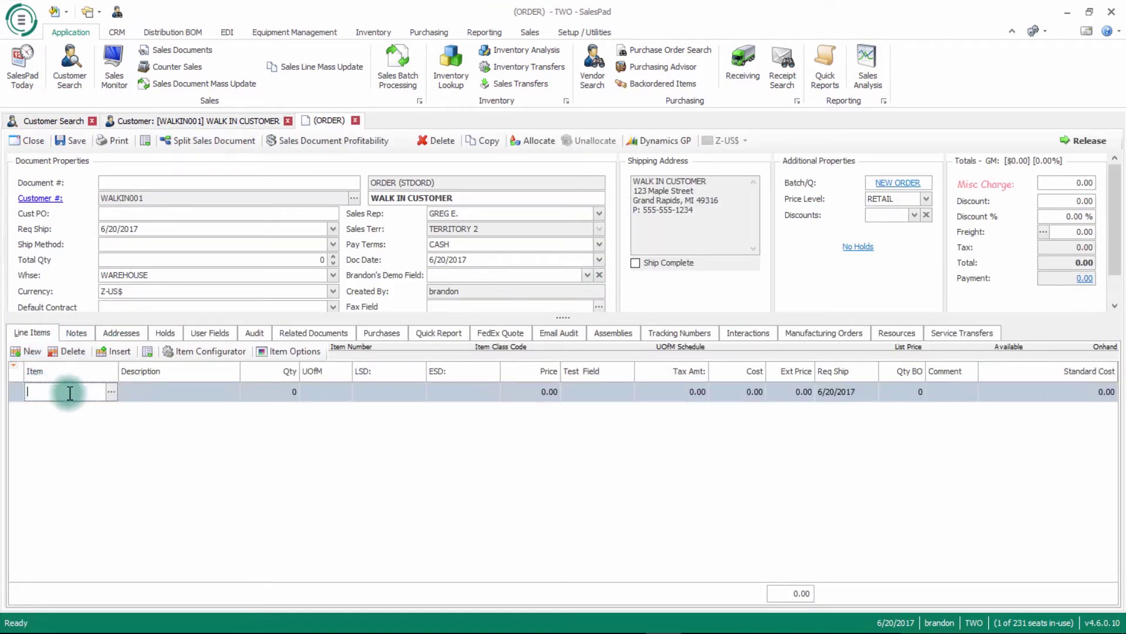
{"action": "type", "text": "HD-40"}
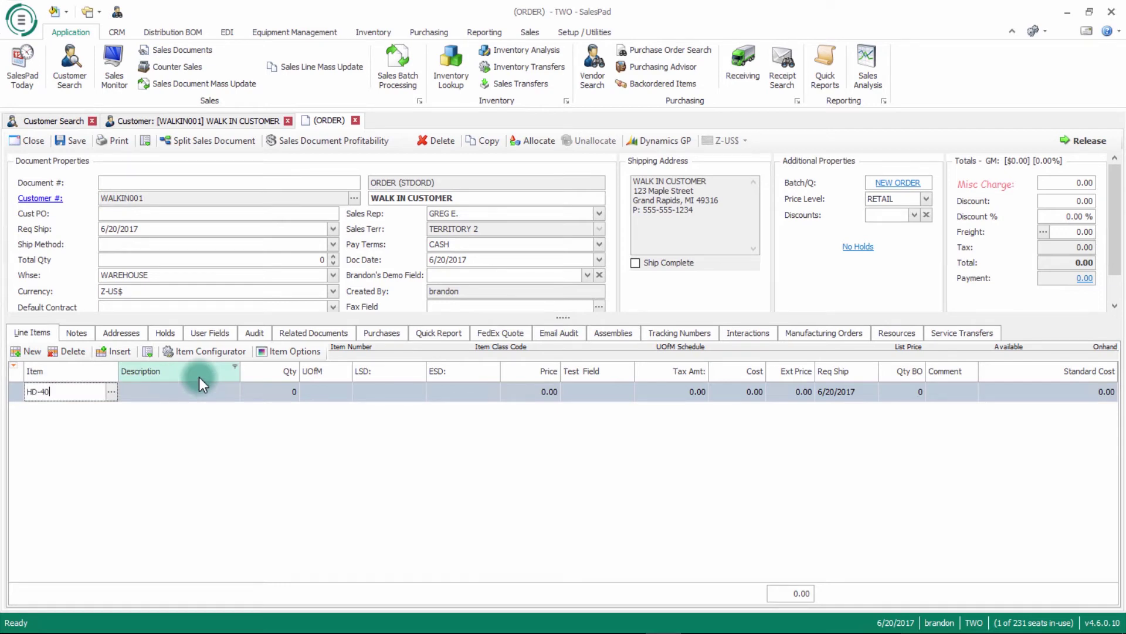
{"action": "key", "text": "Return"}
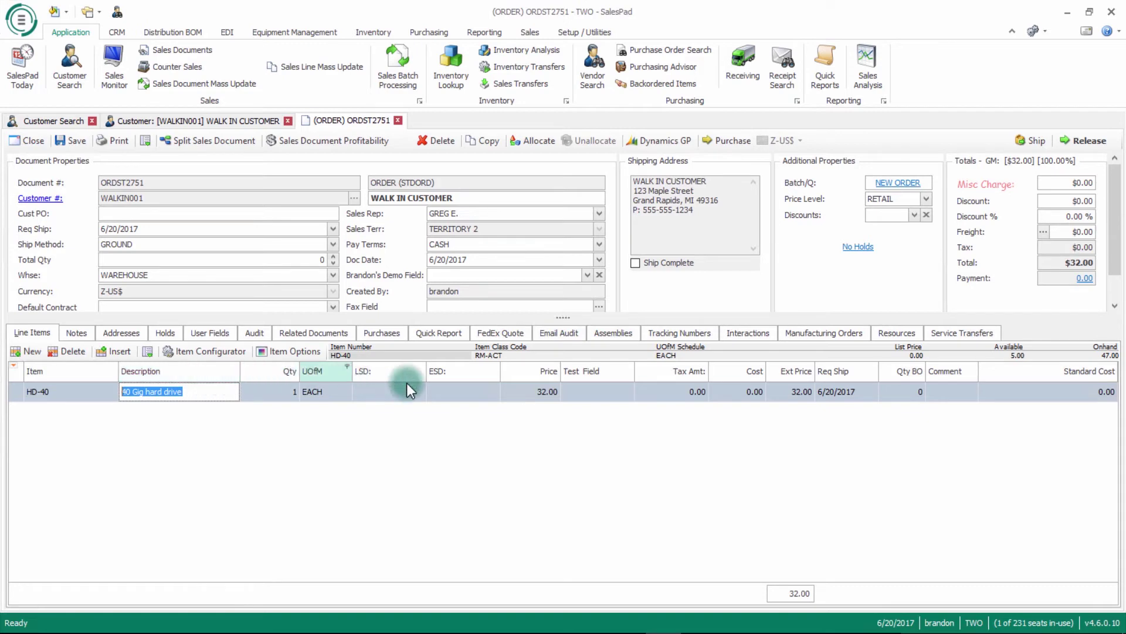
{"action": "mouse_move", "coordinate": [525, 390]}
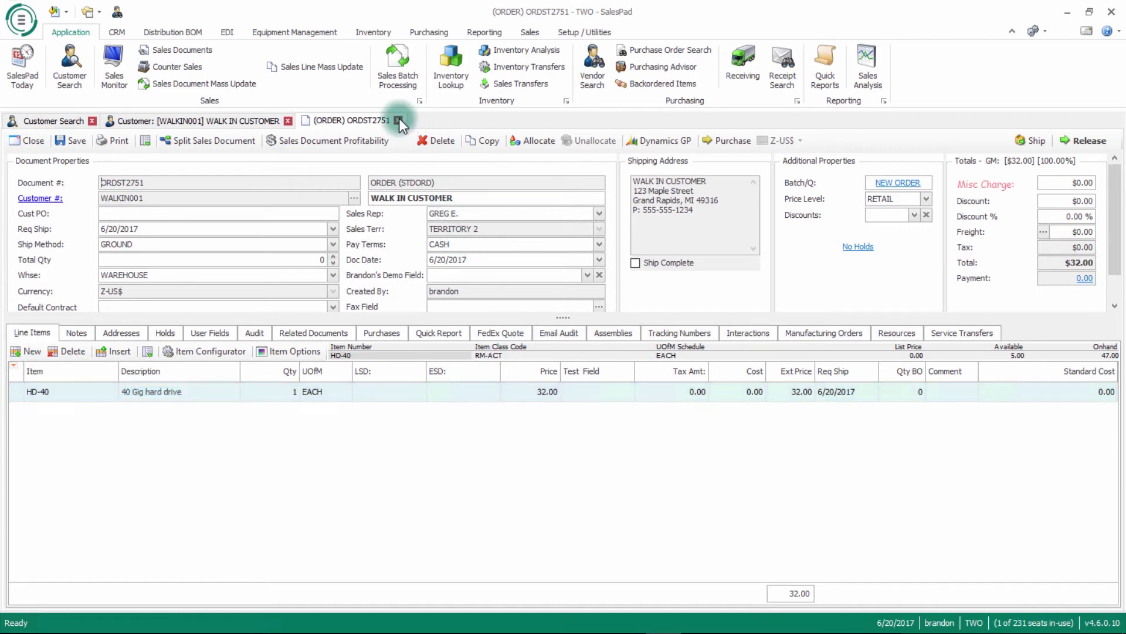
Close the open order and add a Detail customer contract described as "Test Detail Contract"
{"action": "left_click", "coordinate": [398, 120]}
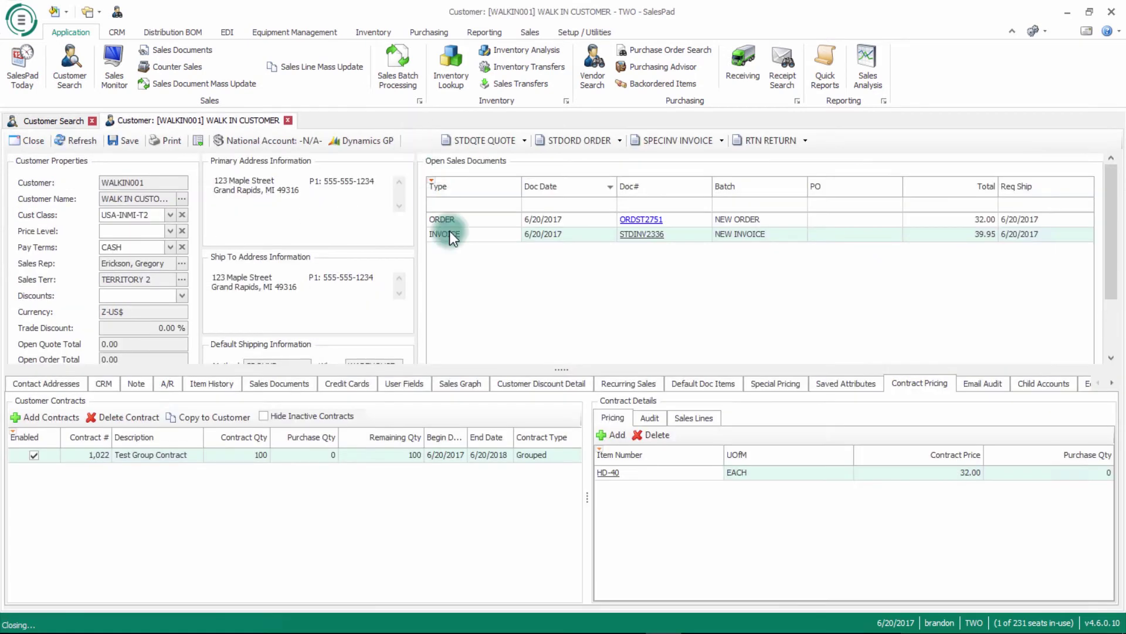
{"action": "left_click", "coordinate": [47, 418]}
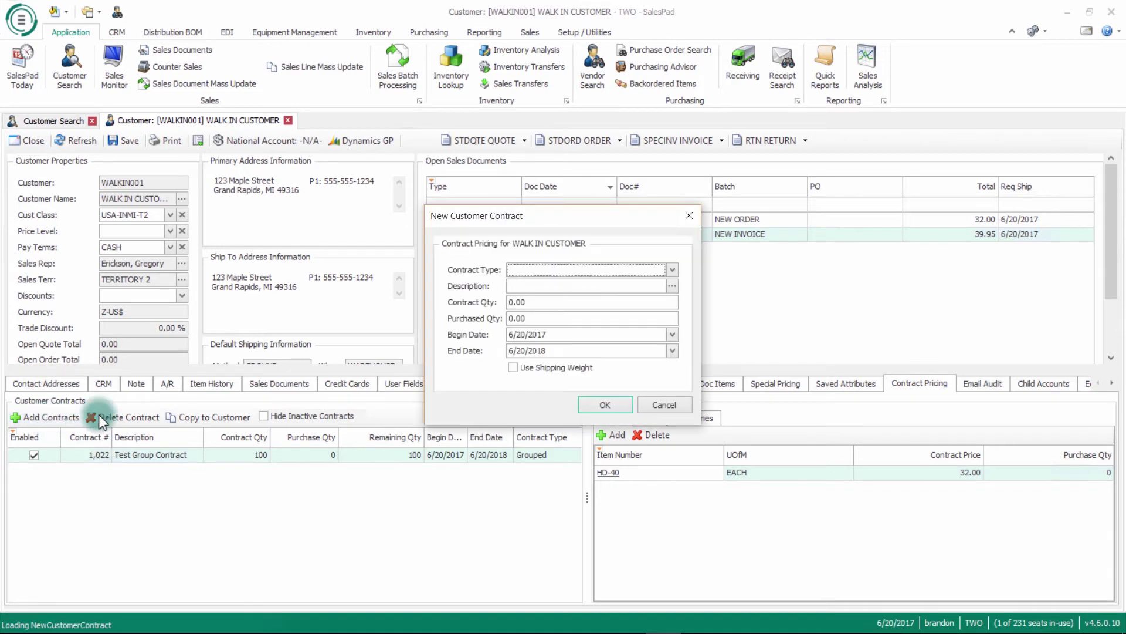
{"action": "left_click", "coordinate": [673, 270]}
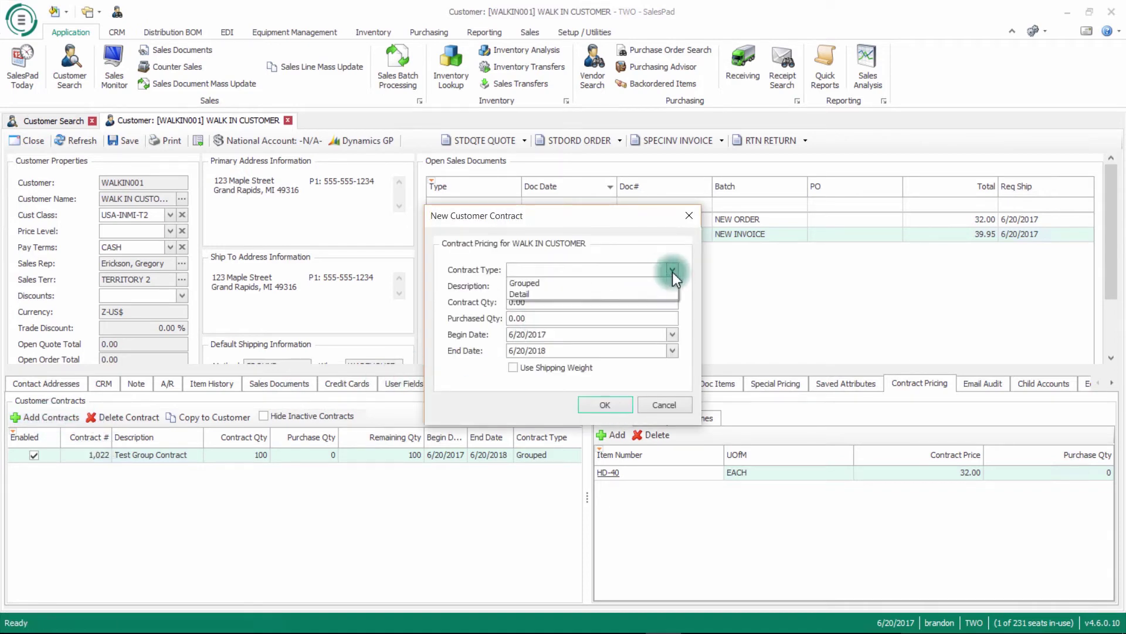
{"action": "left_click", "coordinate": [589, 294]}
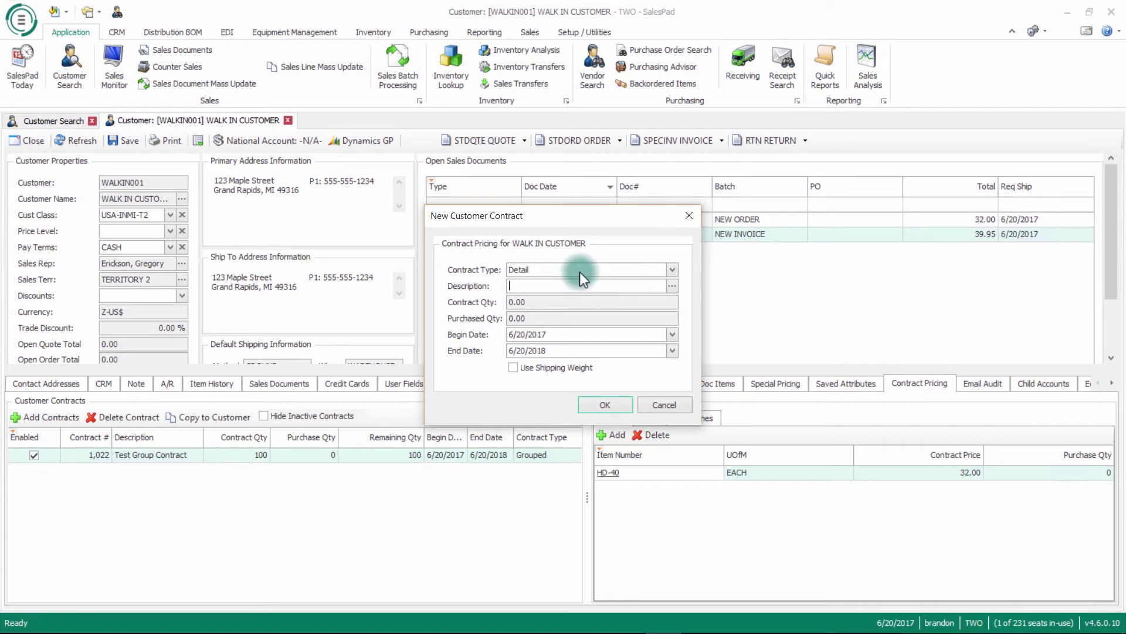
{"action": "type", "text": "Test Detail G"}
{"action": "type", "text": "ontract"}
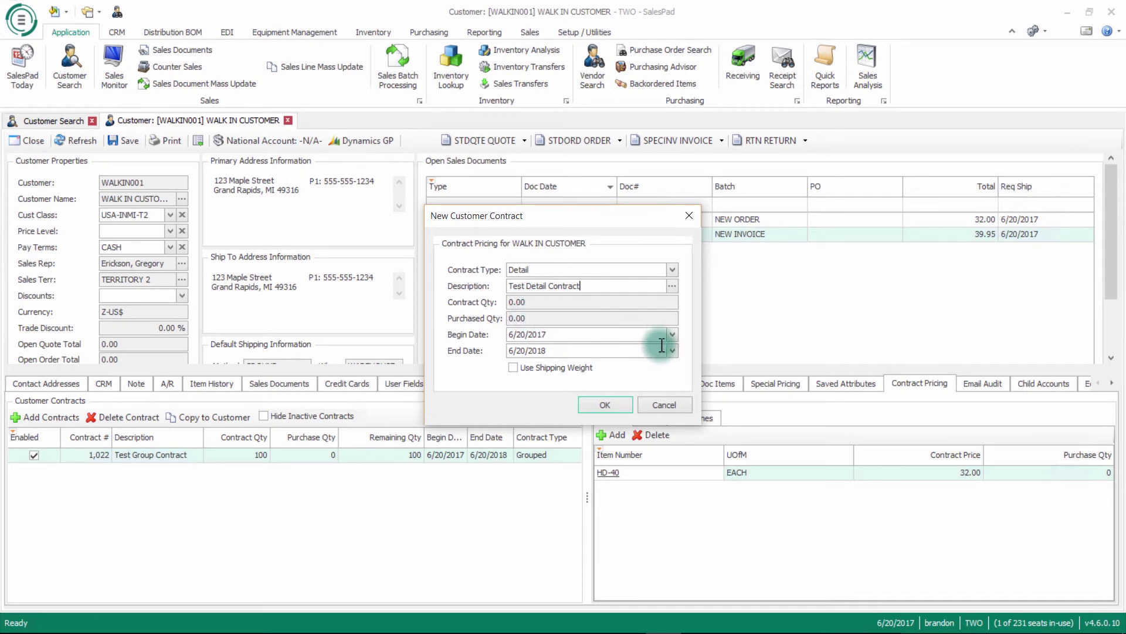
{"action": "left_click", "coordinate": [600, 406]}
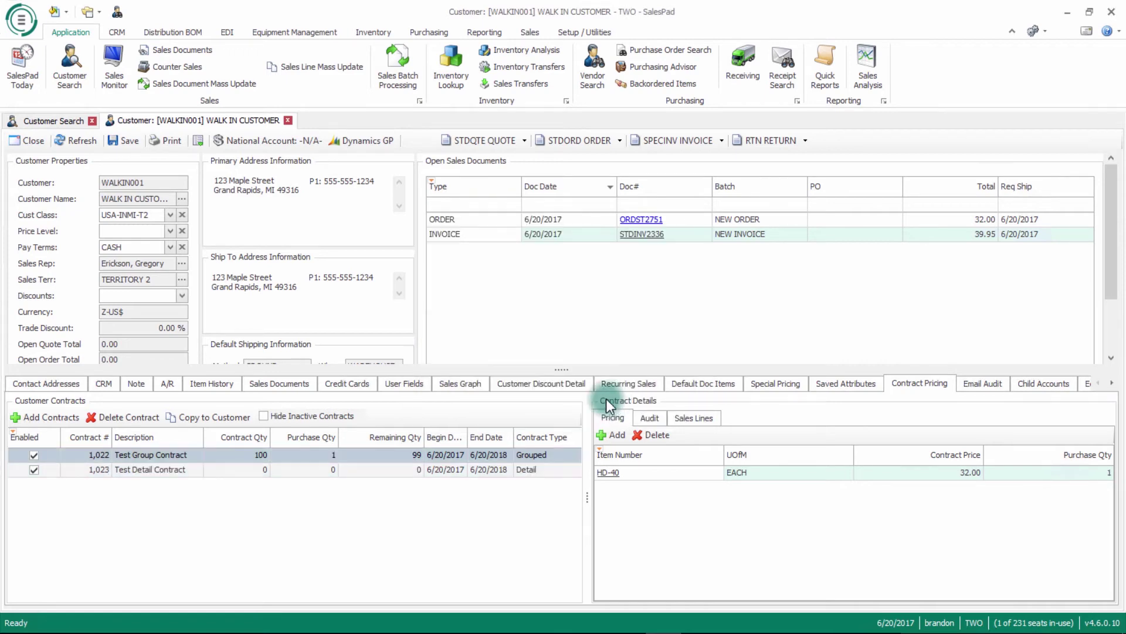
Add item A100 to Test Detail Contract with unit of measure EACH, a contract price of 23.00 and a contract quantity of 10
{"action": "left_click", "coordinate": [236, 469]}
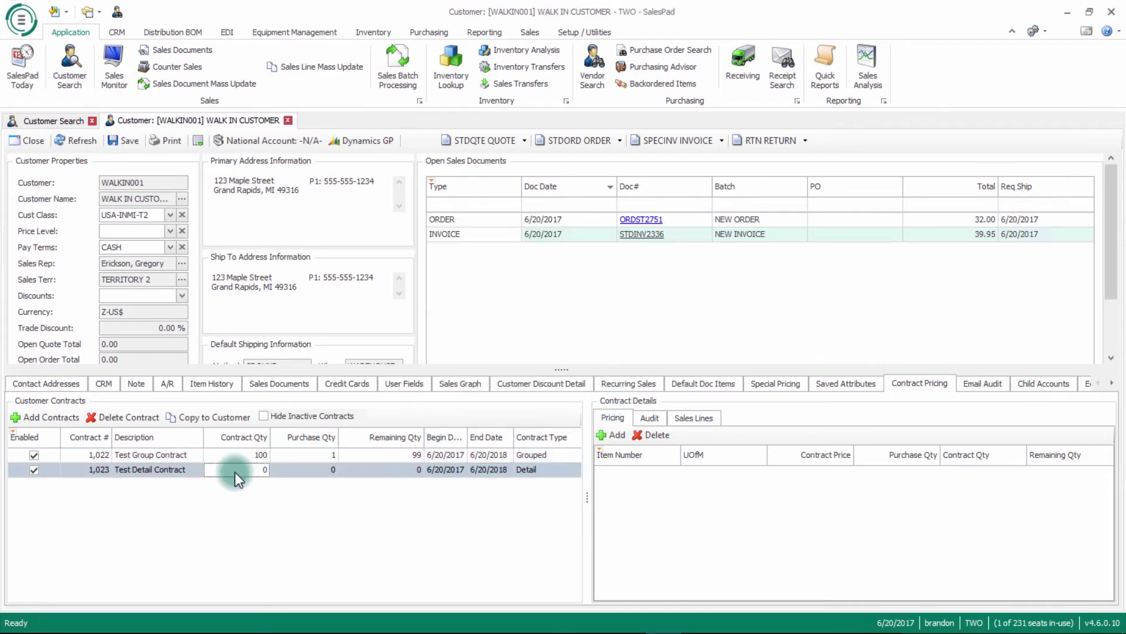
{"action": "left_click", "coordinate": [614, 435]}
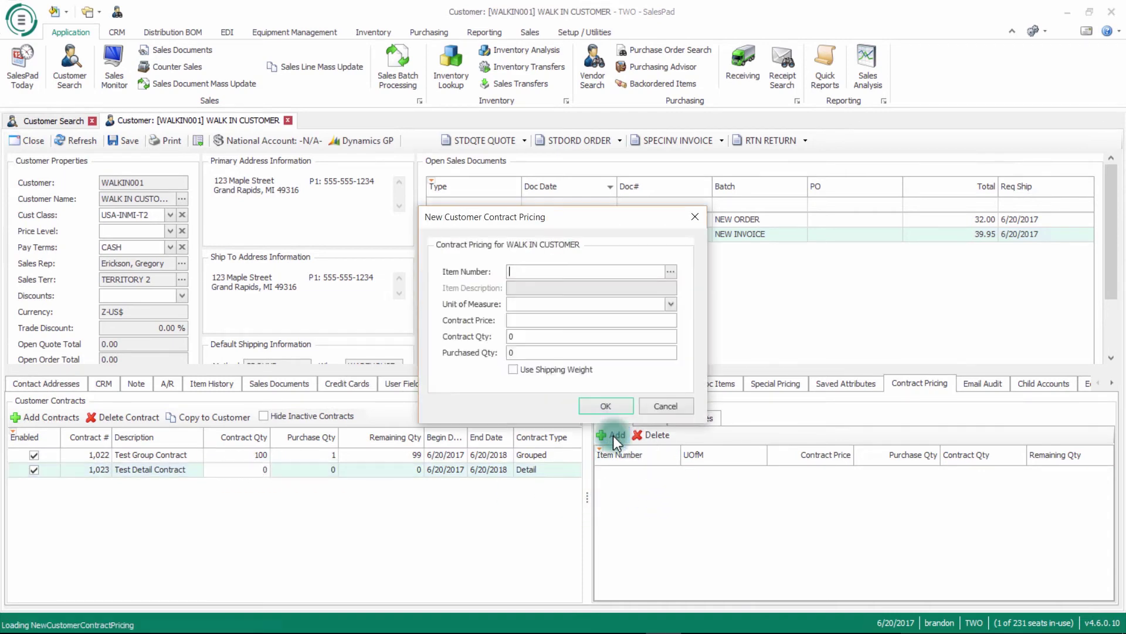
{"action": "left_click", "coordinate": [538, 269]}
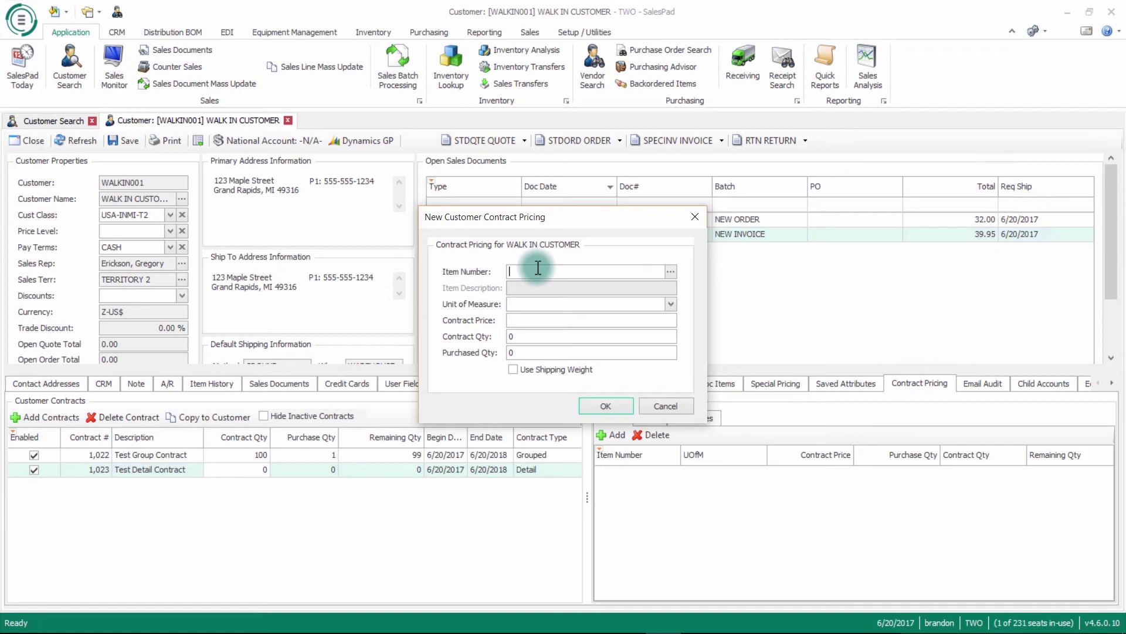
{"action": "type", "text": "A10"}
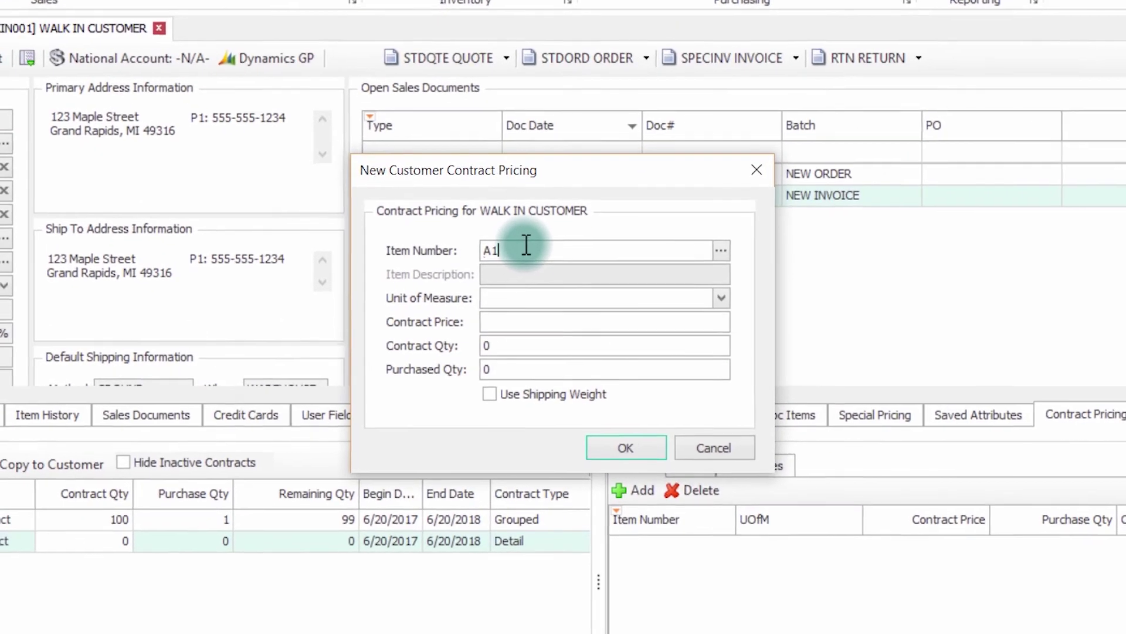
{"action": "type", "text": "0"}
{"action": "key", "text": "Tab"}
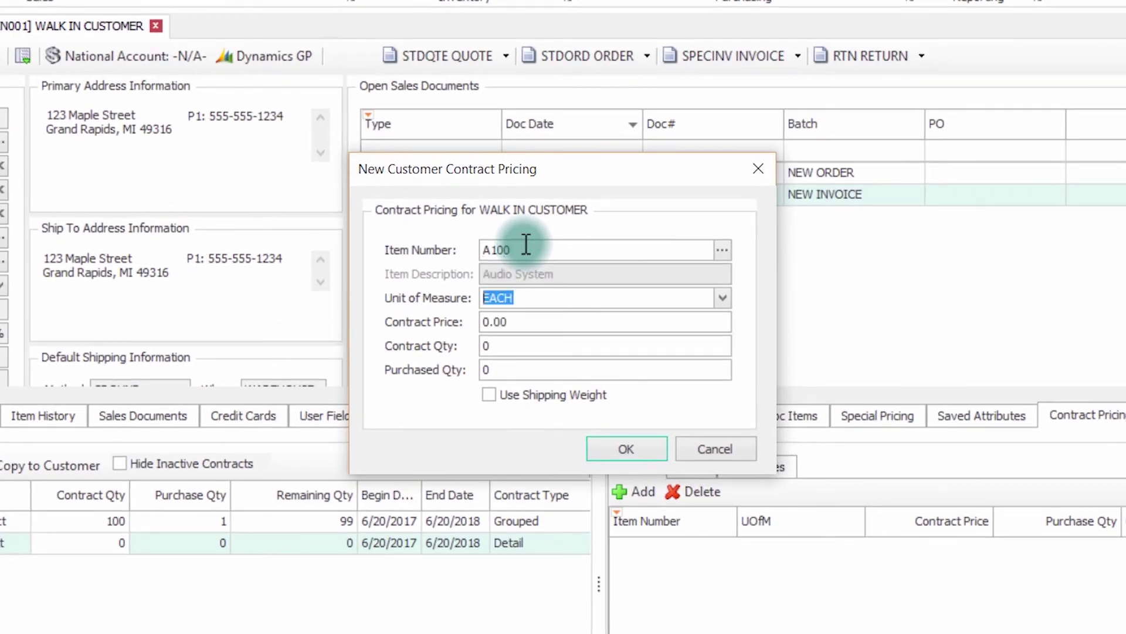
{"action": "key", "text": "Tab"}
{"action": "type", "text": "23"}
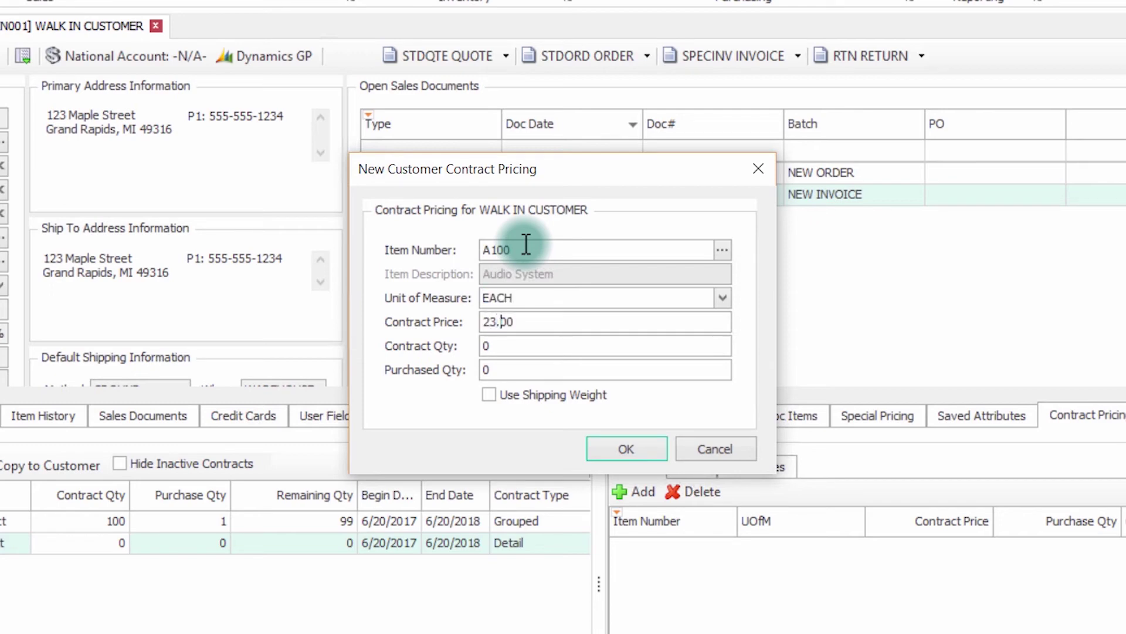
{"action": "key", "text": "Tab"}
{"action": "type", "text": "10"}
{"action": "left_click", "coordinate": [616, 455]}
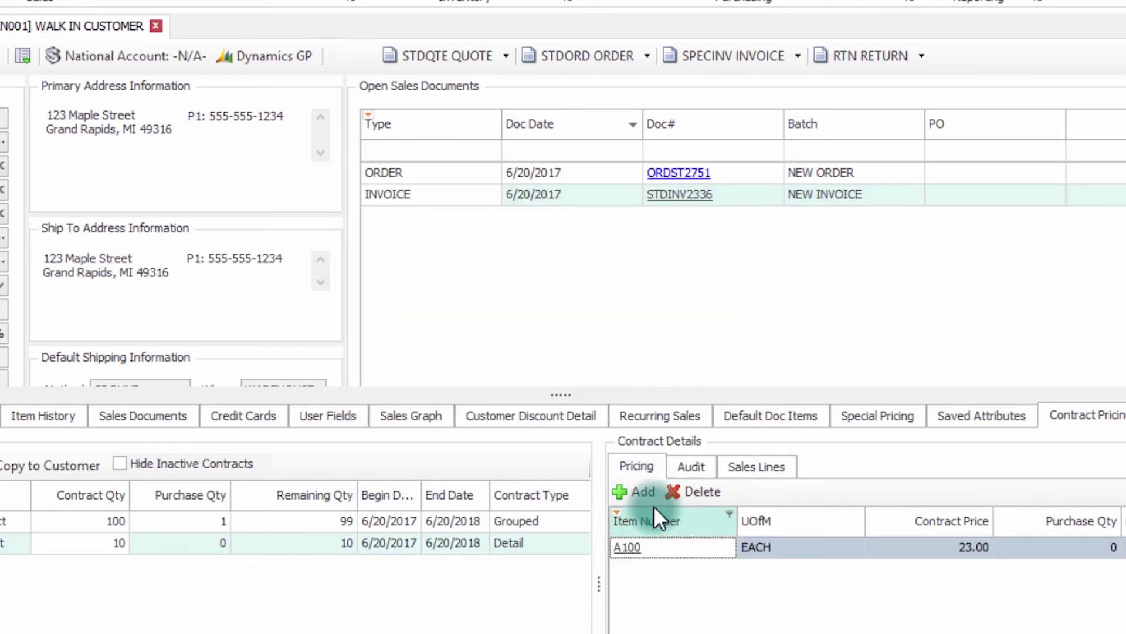
Add item 100XLG to the detail contract's pricing with unit of measure EACH, a contract price of 43.00 and a contract quantity of 15
{"action": "left_click", "coordinate": [645, 494]}
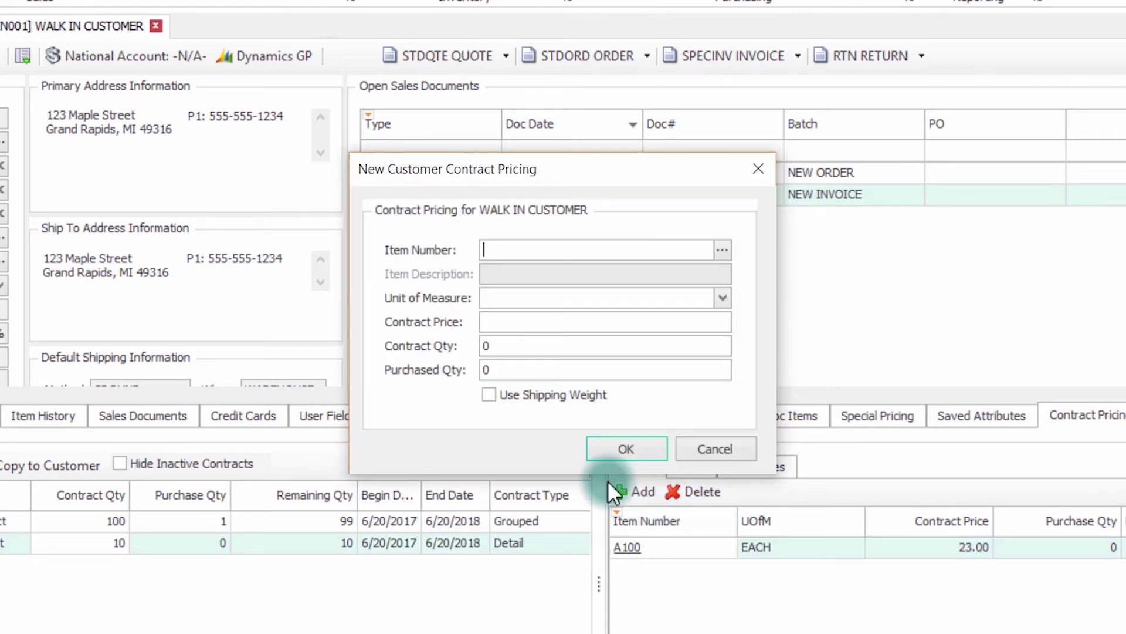
{"action": "type", "text": "100XLG"}
{"action": "key", "text": "Tab"}
{"action": "key", "text": "Tab"}
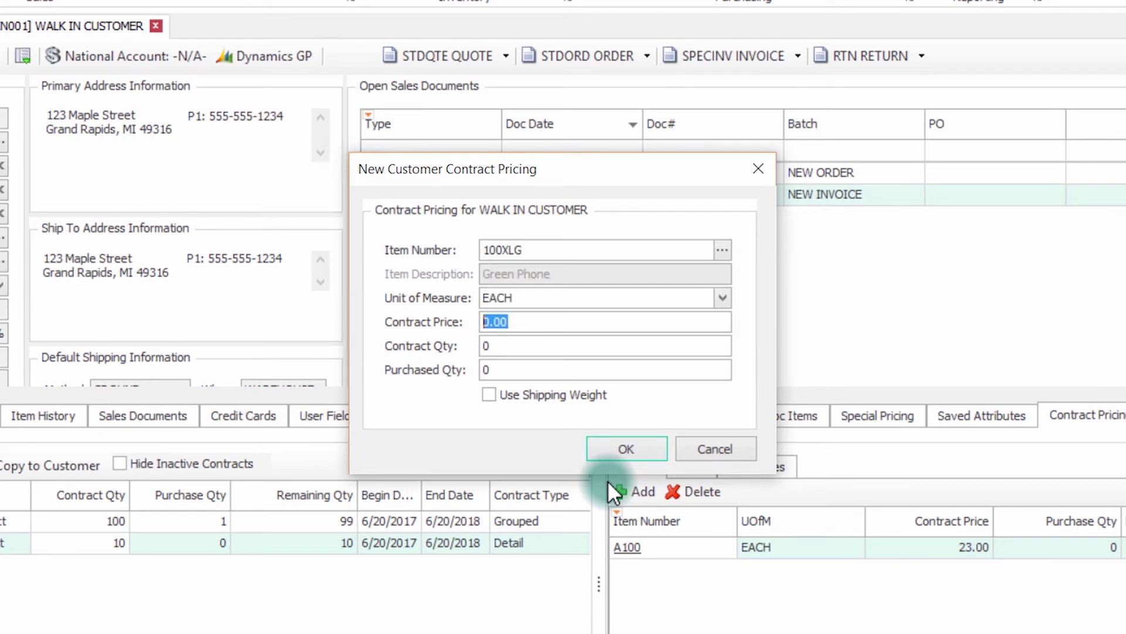
{"action": "type", "text": "43"}
{"action": "key", "text": "Tab"}
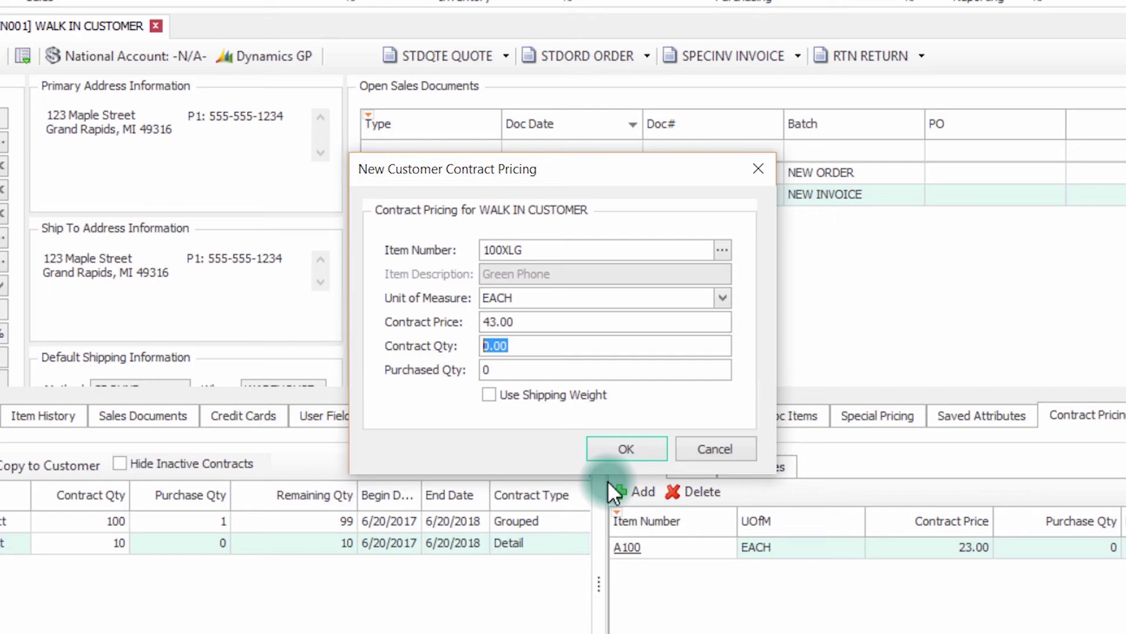
{"action": "type", "text": "15"}
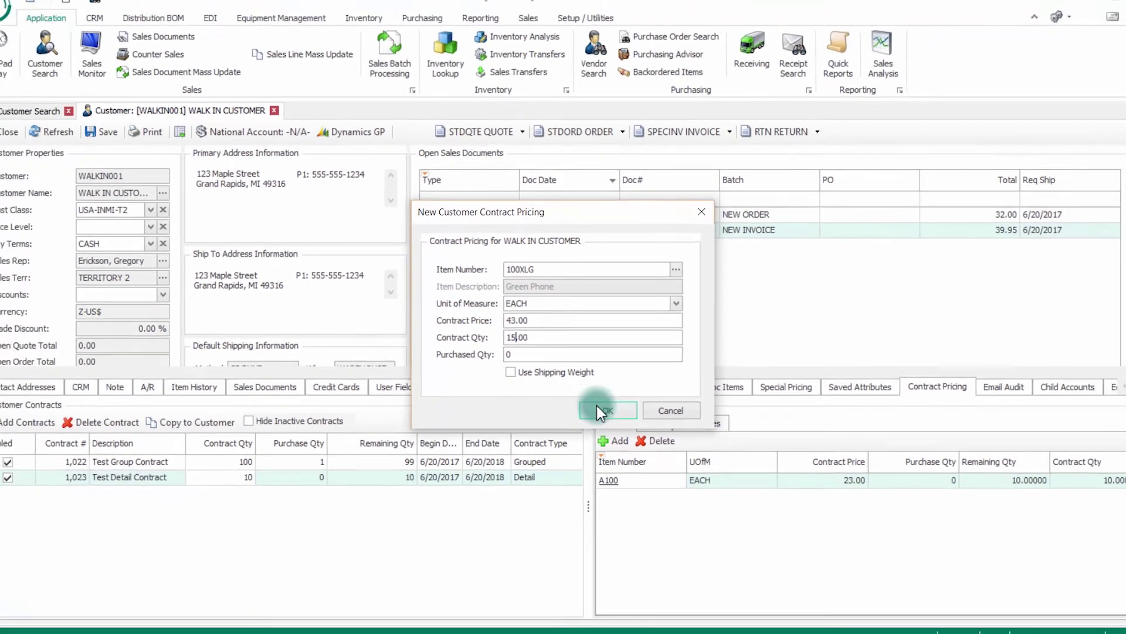
{"action": "left_click", "coordinate": [597, 406]}
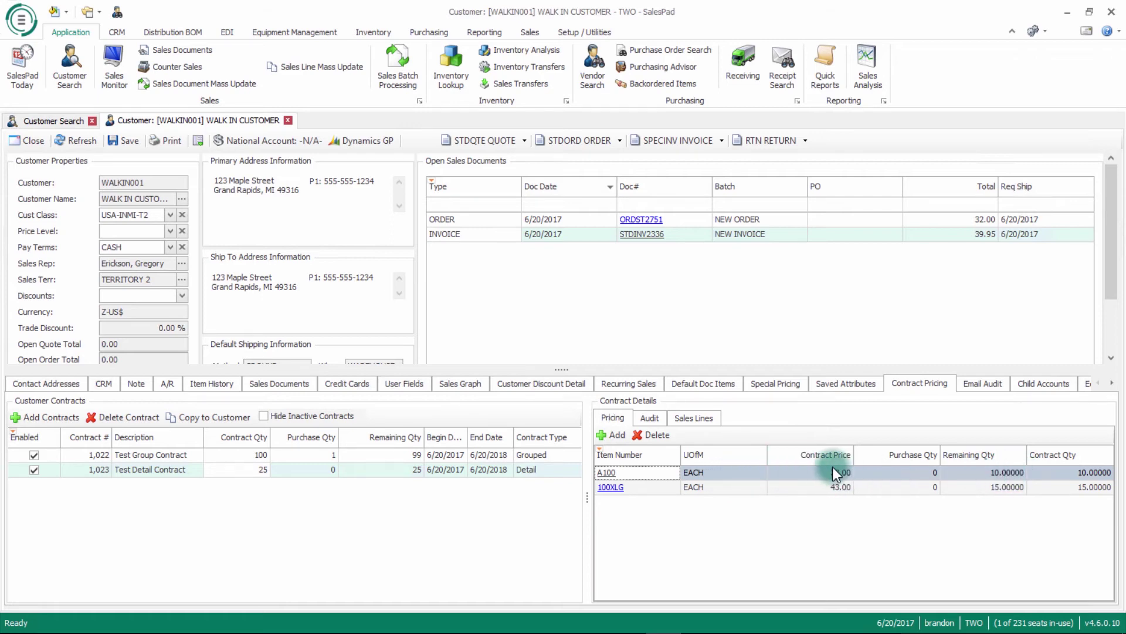
{"action": "left_click", "coordinate": [720, 486]}
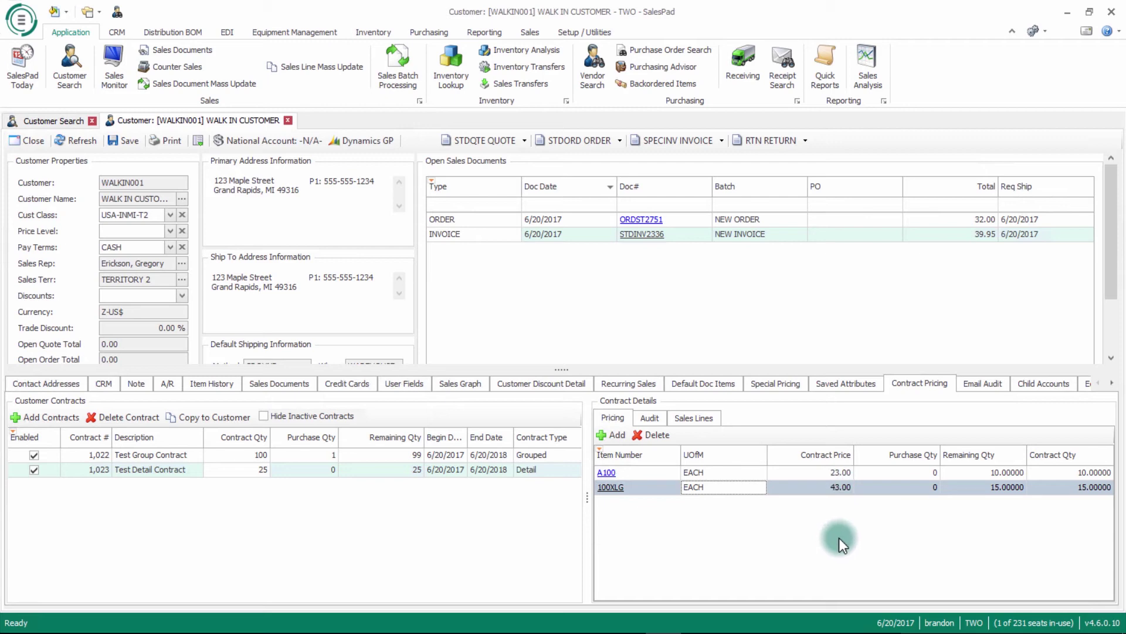
Create a new STDORD order for the walk-in customer and add A100 as a line item
{"action": "left_click", "coordinate": [579, 139]}
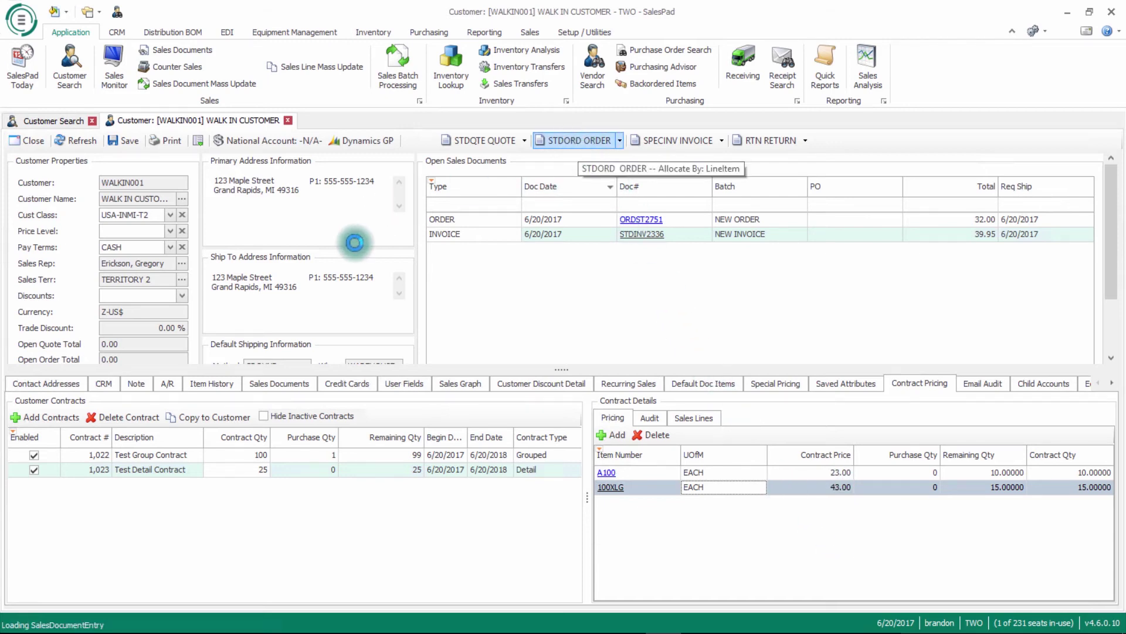
{"action": "left_click", "coordinate": [35, 351]}
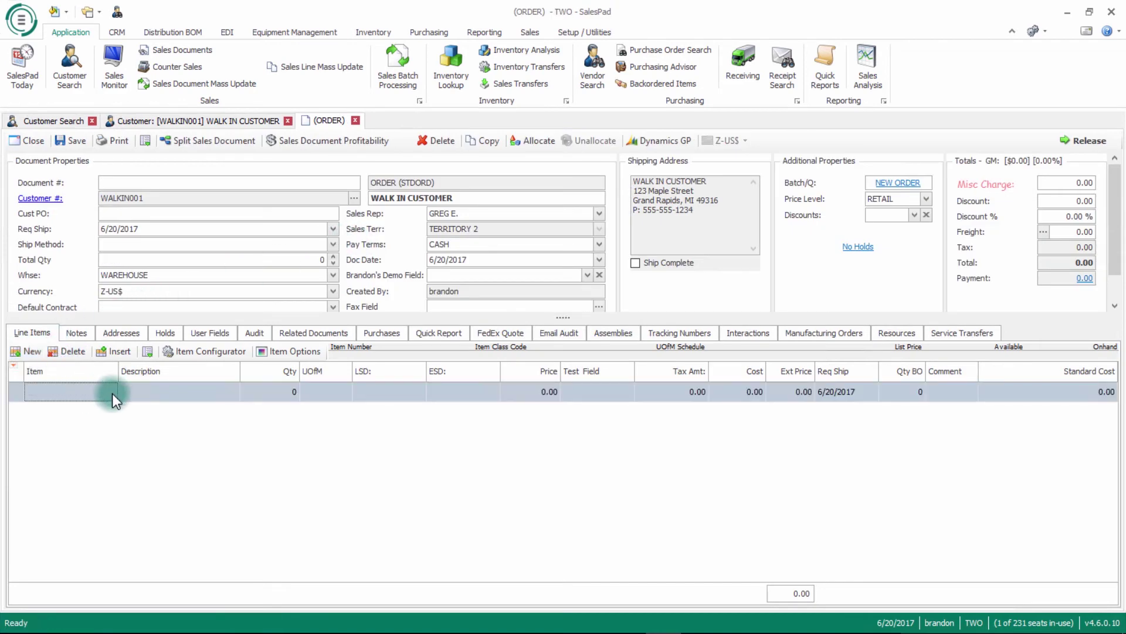
{"action": "type", "text": "A100"}
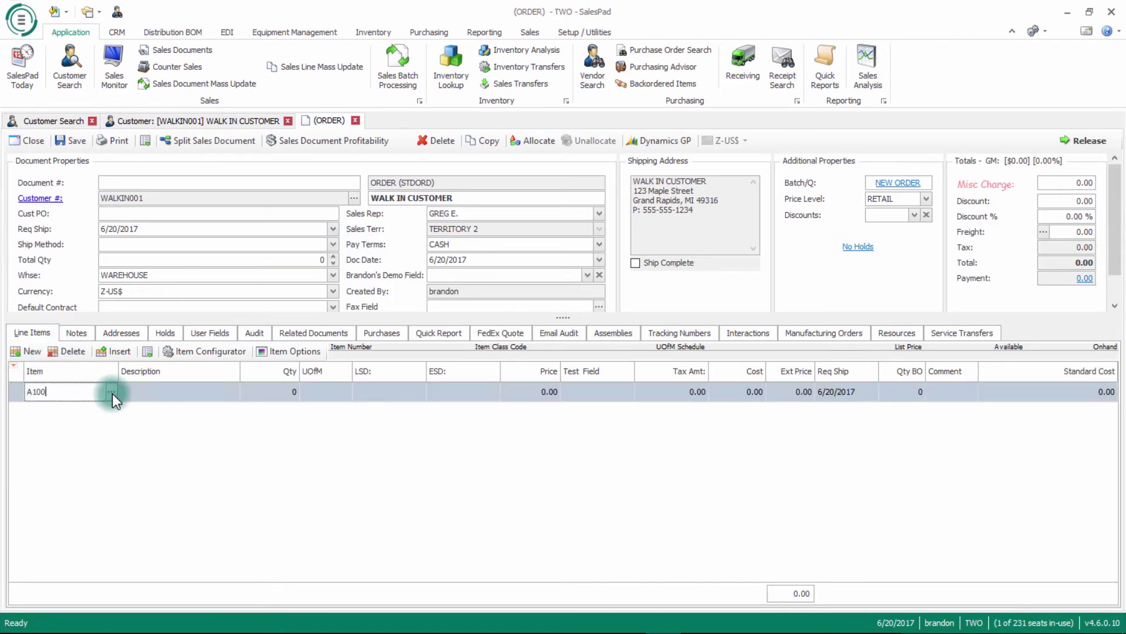
{"action": "key", "text": "Tab"}
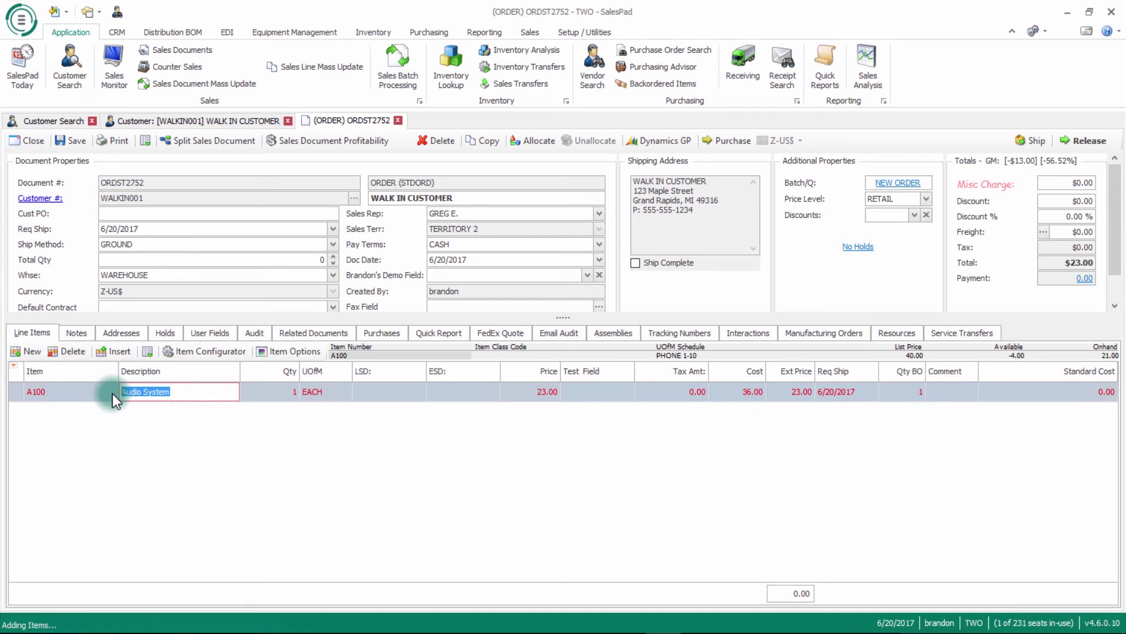
{"action": "mouse_move", "coordinate": [513, 401]}
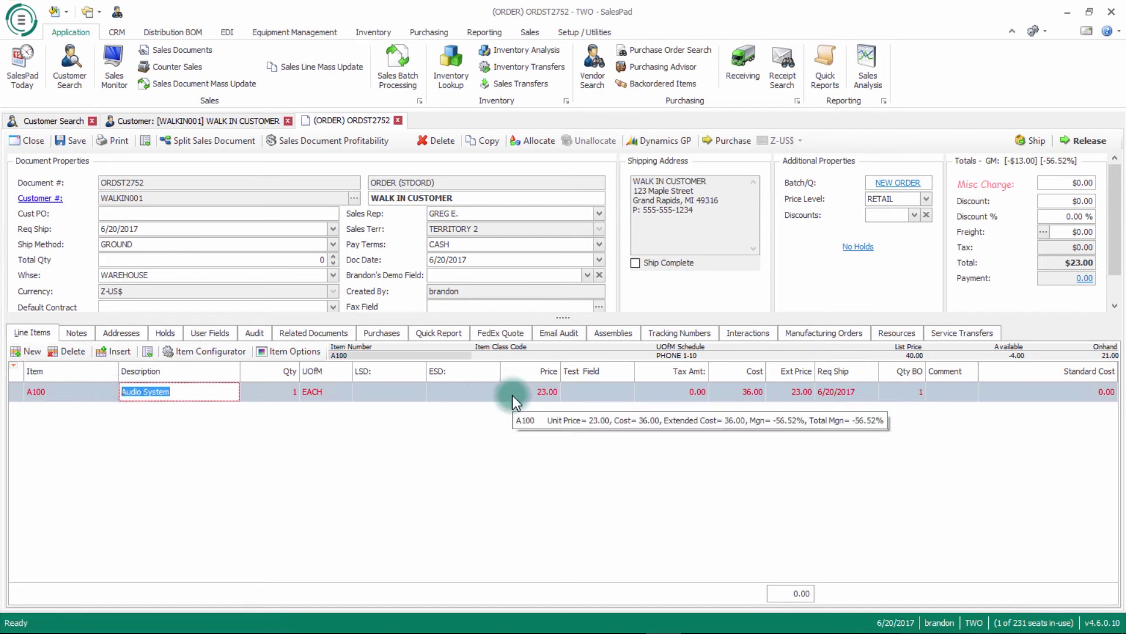
Set the A100 line's quantity to 12 and accept creating a new line for the quantity exceeding the contract
{"action": "left_click", "coordinate": [273, 390]}
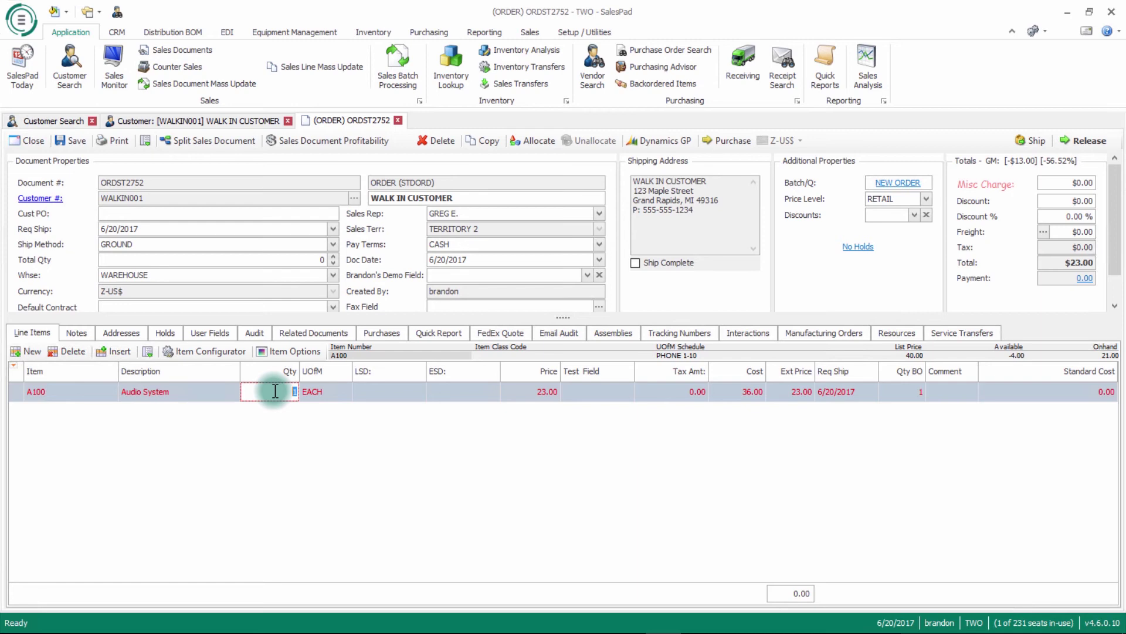
{"action": "left_click", "coordinate": [226, 120]}
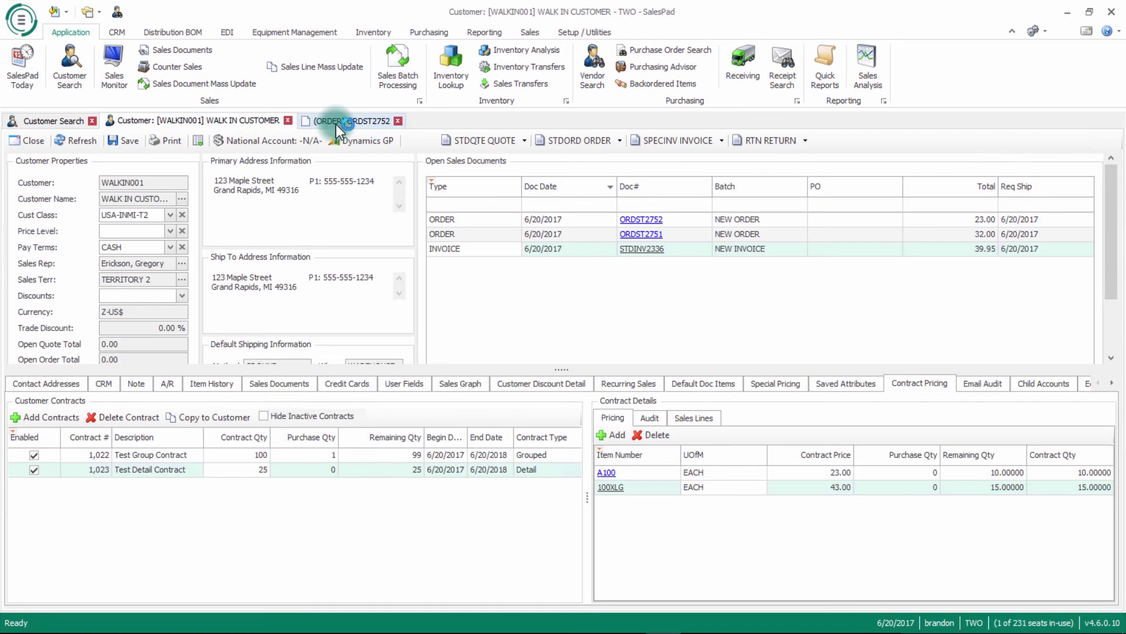
{"action": "left_click", "coordinate": [337, 122]}
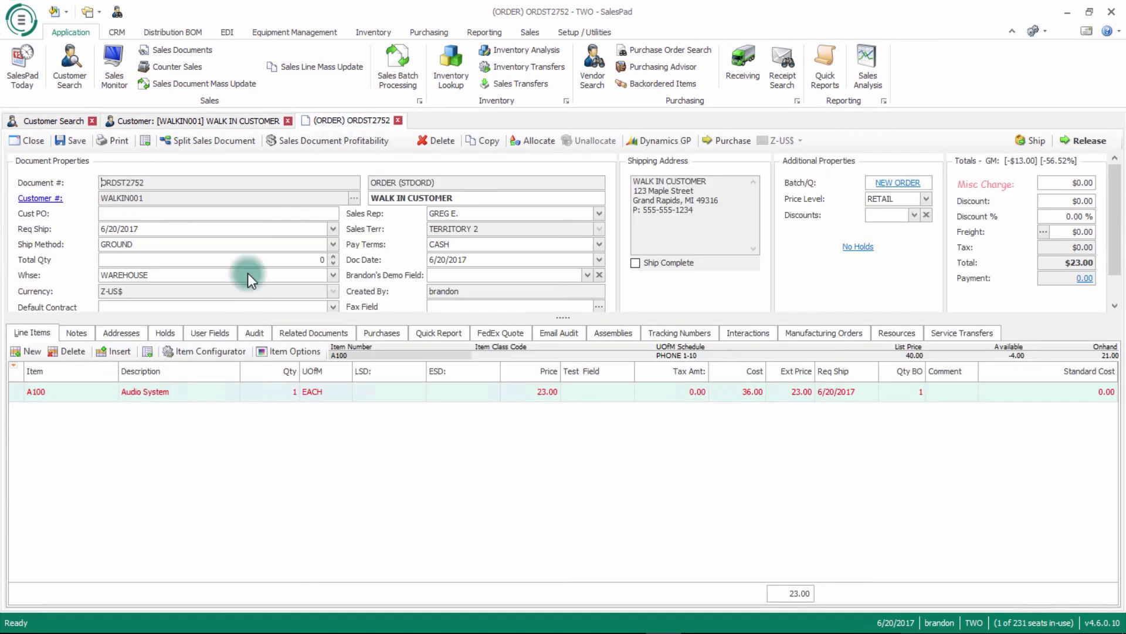
{"action": "left_click", "coordinate": [262, 391]}
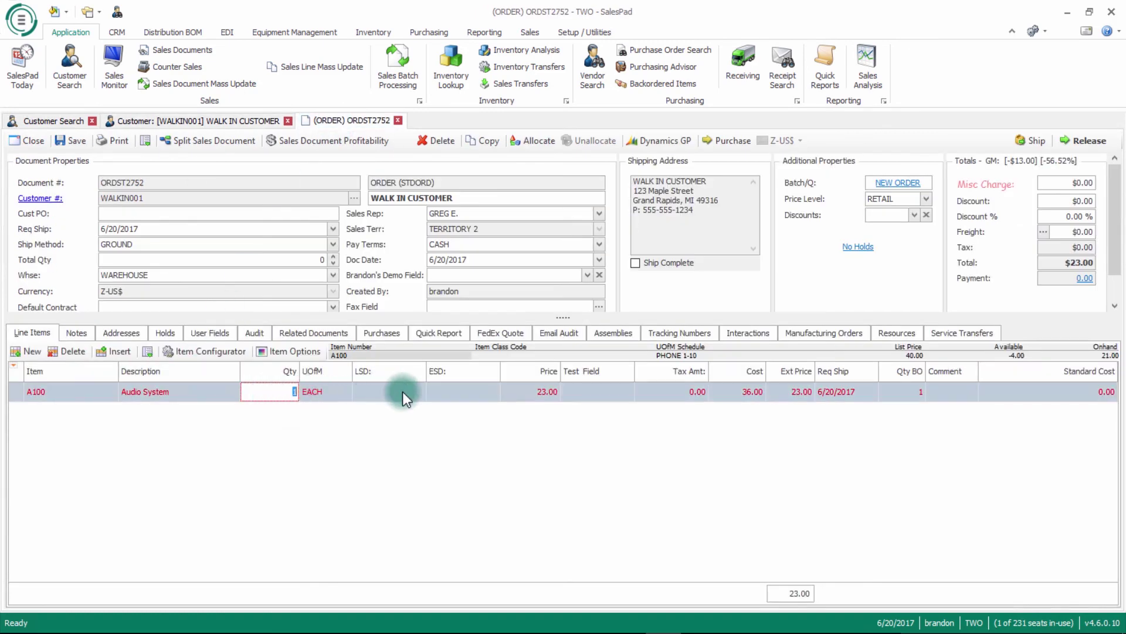
{"action": "type", "text": "2"}
{"action": "key", "text": "Return"}
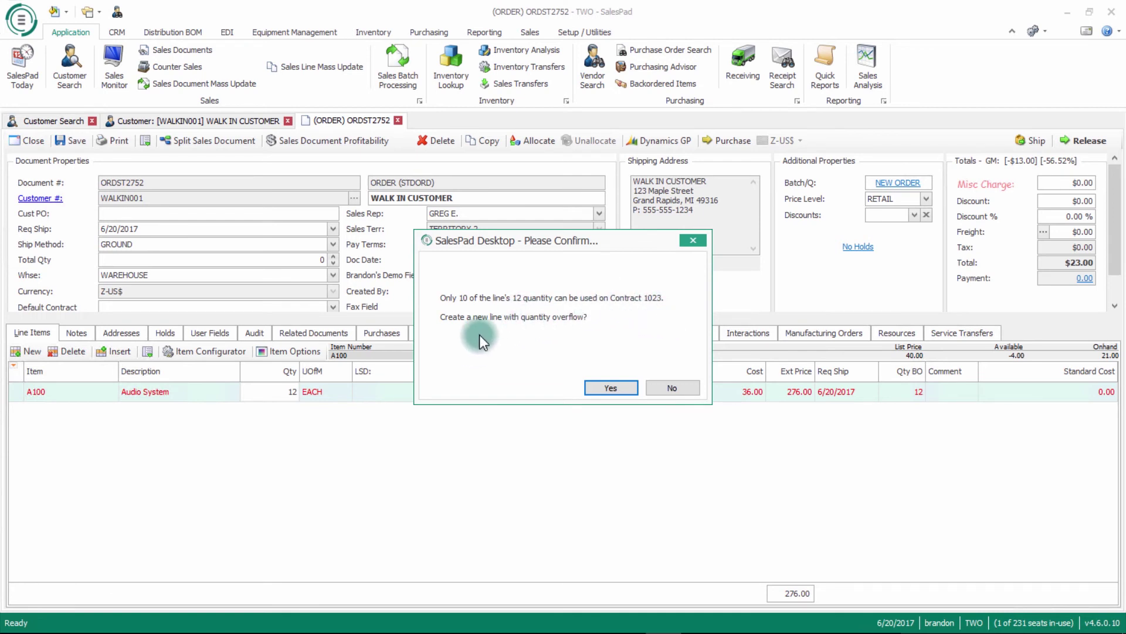
{"action": "left_click", "coordinate": [629, 390]}
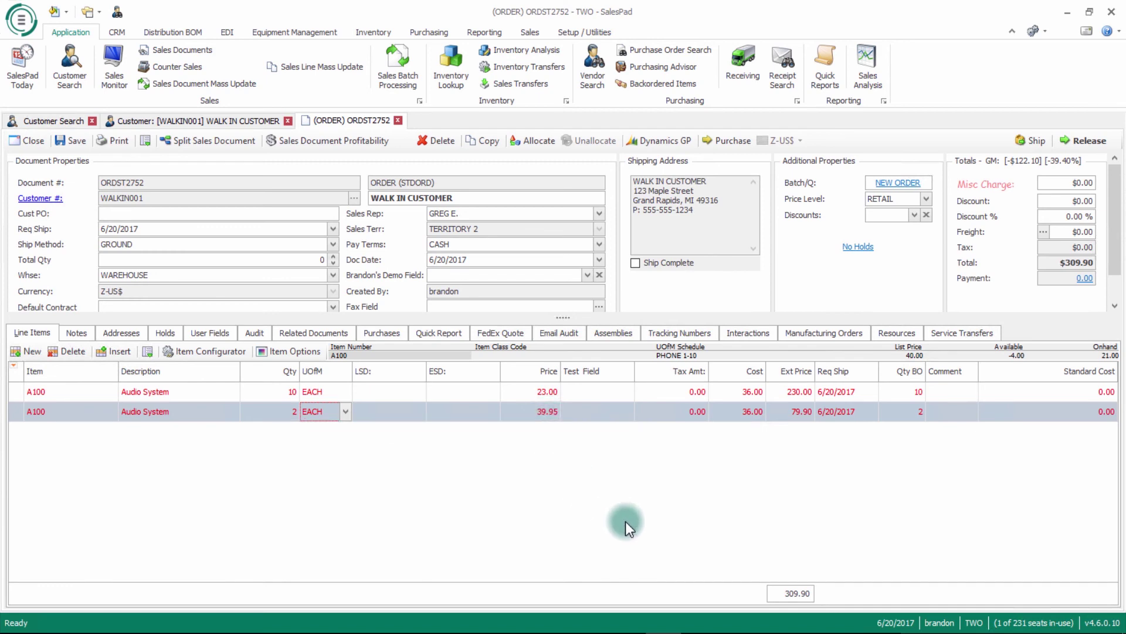
Refresh the customer record and examine the detail contract's pricing quantities, audit history and sales lines
{"action": "left_click", "coordinate": [212, 121]}
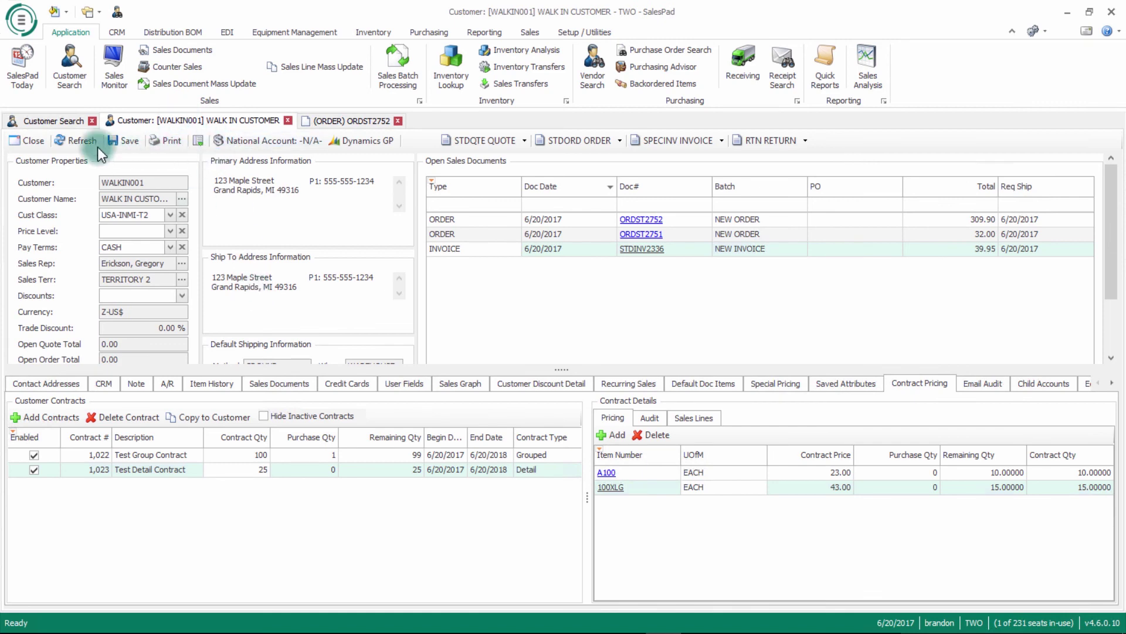
{"action": "left_click", "coordinate": [75, 143]}
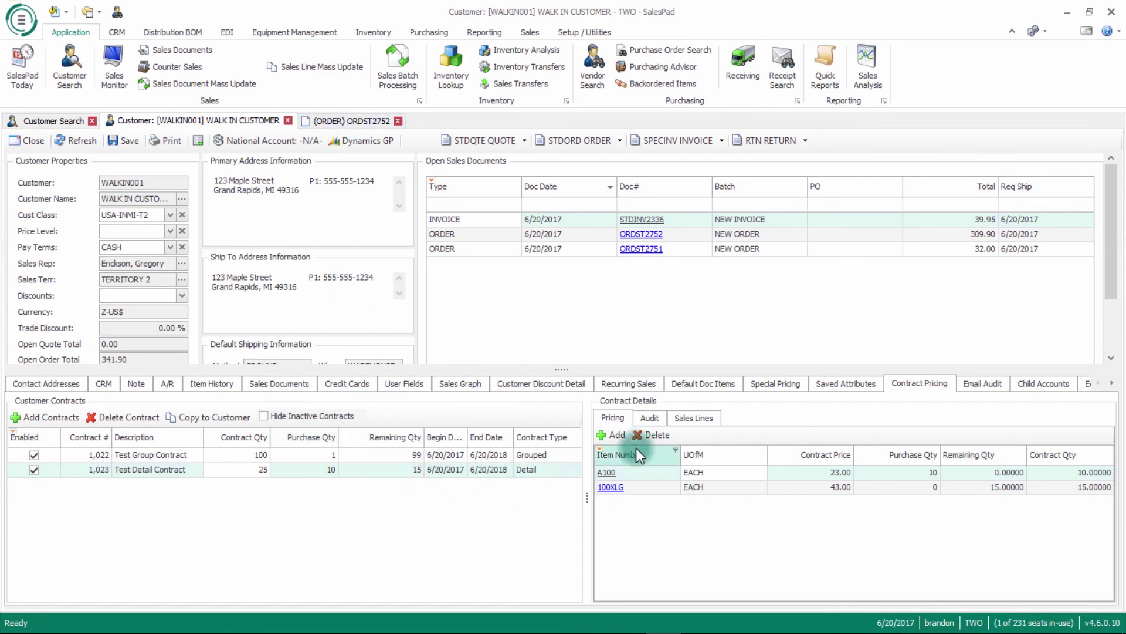
{"action": "left_click", "coordinate": [650, 417]}
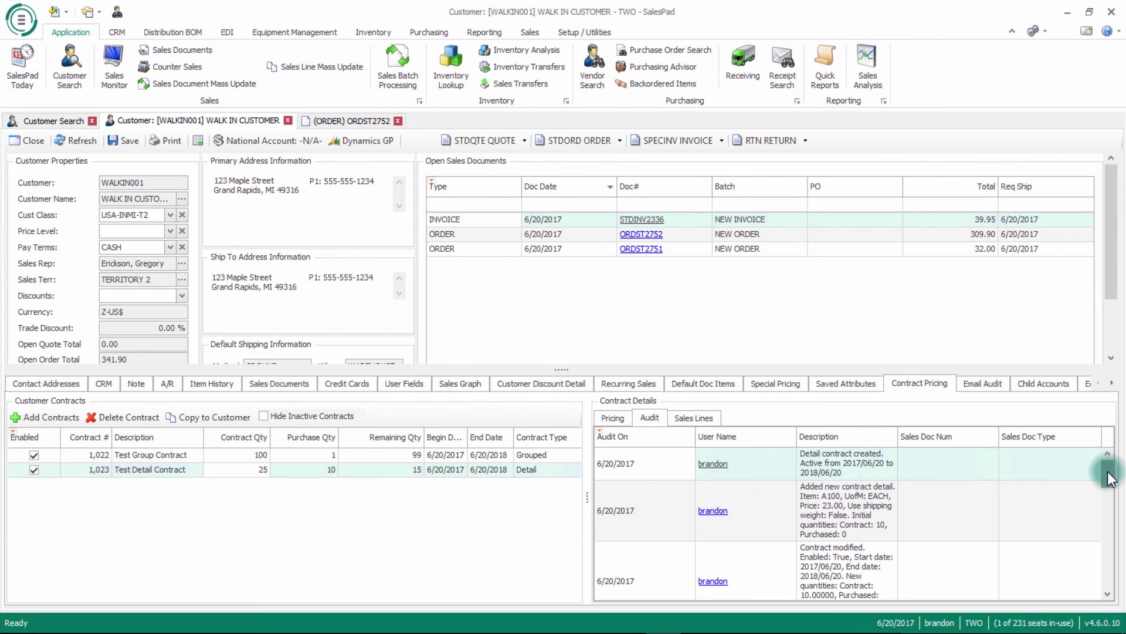
{"action": "mouse_move", "coordinate": [1108, 474]}
{"action": "left_mouse_down"}
{"action": "mouse_move", "coordinate": [1115, 571]}
{"action": "mouse_move", "coordinate": [1106, 461]}
{"action": "left_mouse_up"}
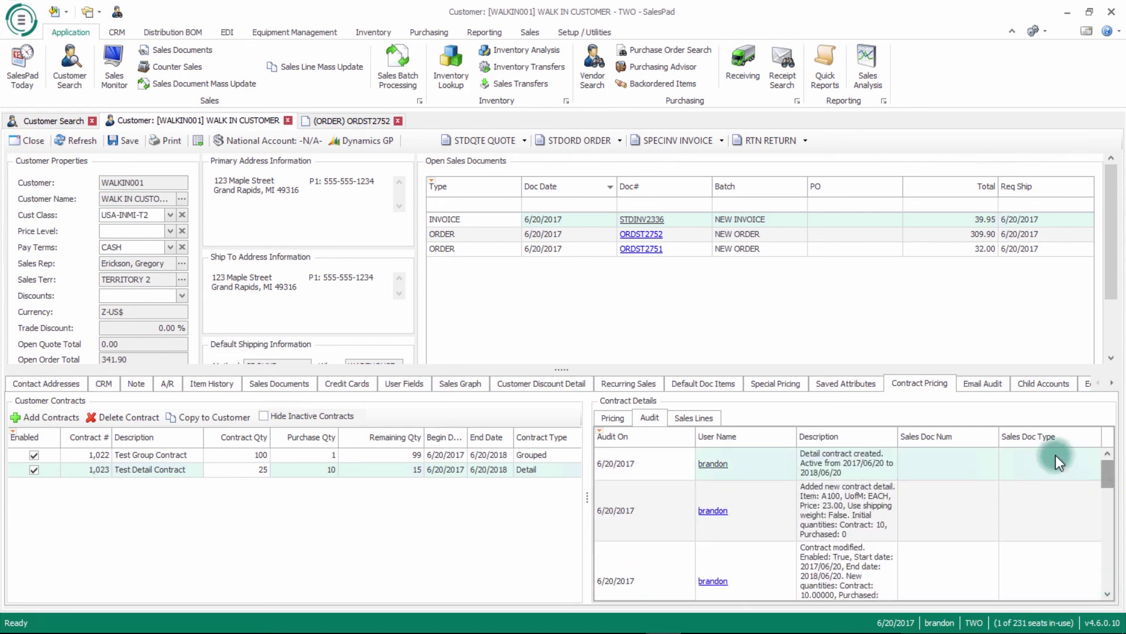
{"action": "left_click", "coordinate": [692, 415]}
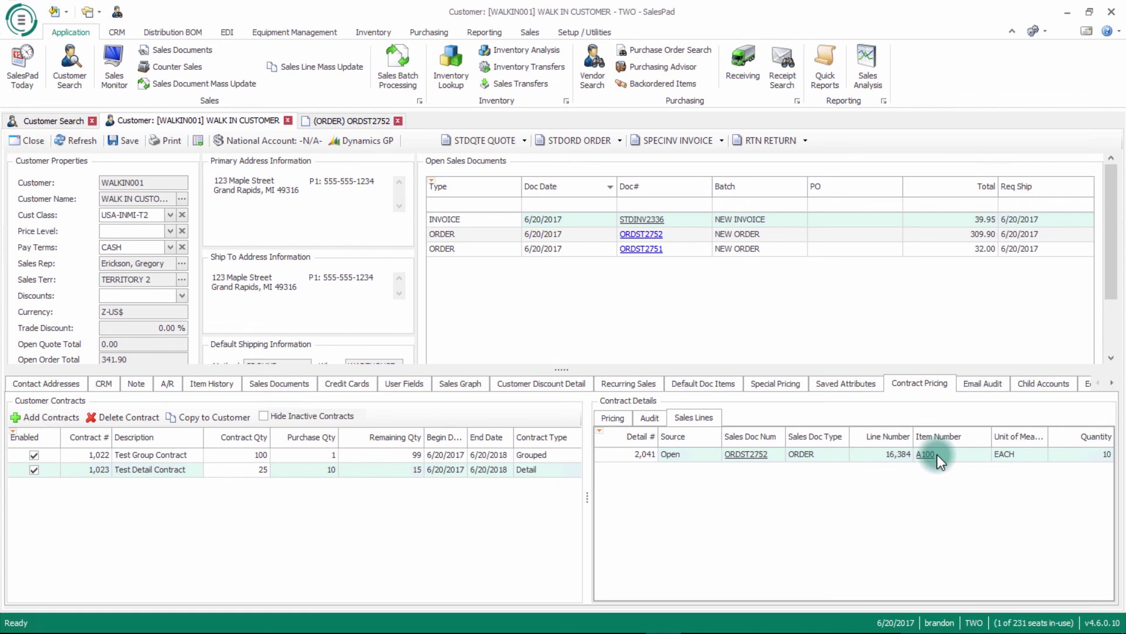
Compare the sales lines recorded against Test Group Contract and Test Detail Contract
{"action": "left_click", "coordinate": [228, 456]}
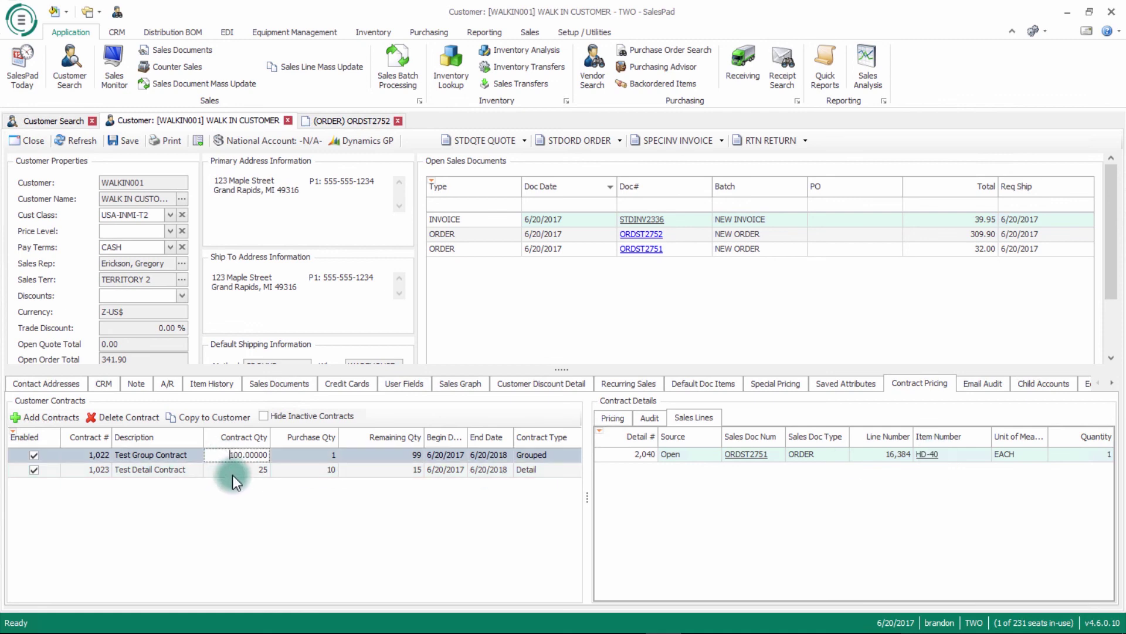
{"action": "left_click", "coordinate": [232, 471]}
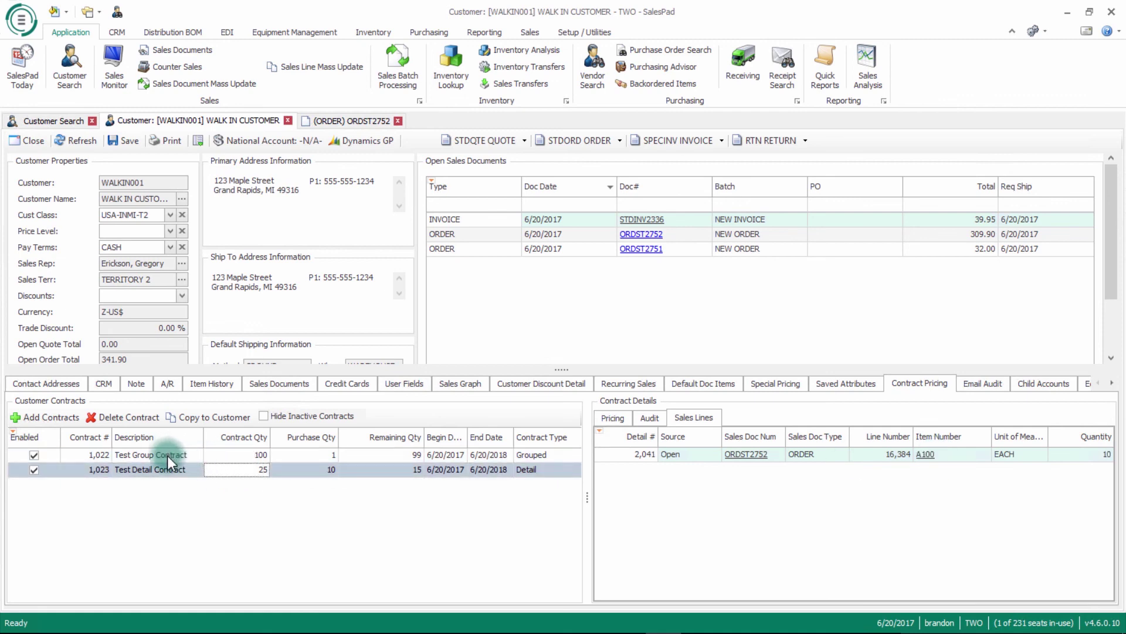
{"action": "left_click", "coordinate": [167, 455]}
{"action": "left_click", "coordinate": [167, 468]}
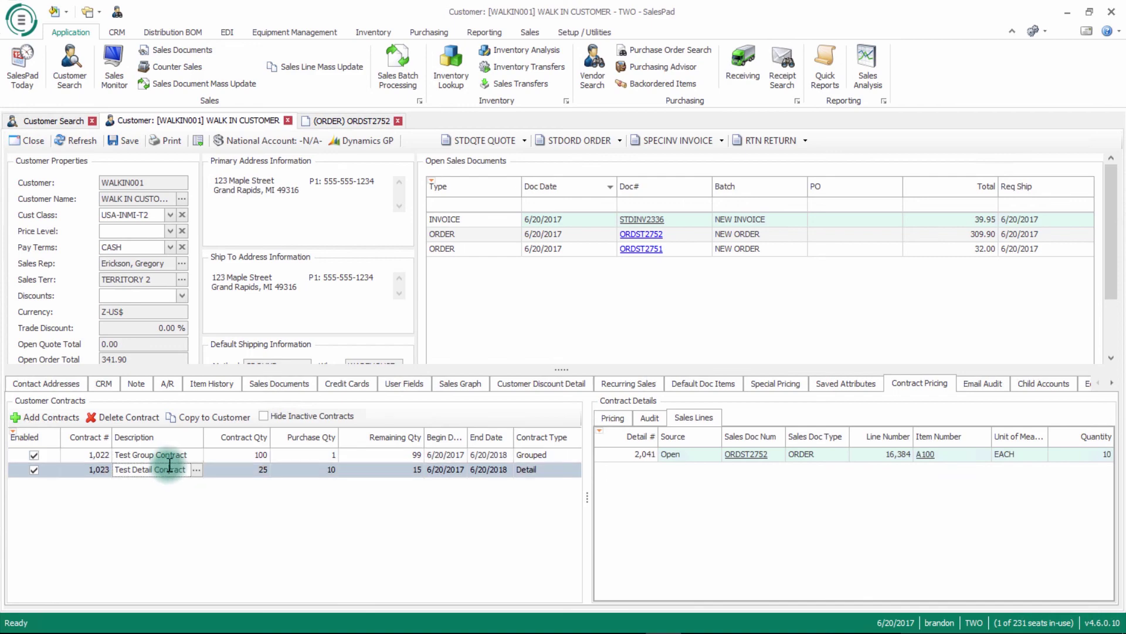
{"action": "left_click", "coordinate": [314, 456]}
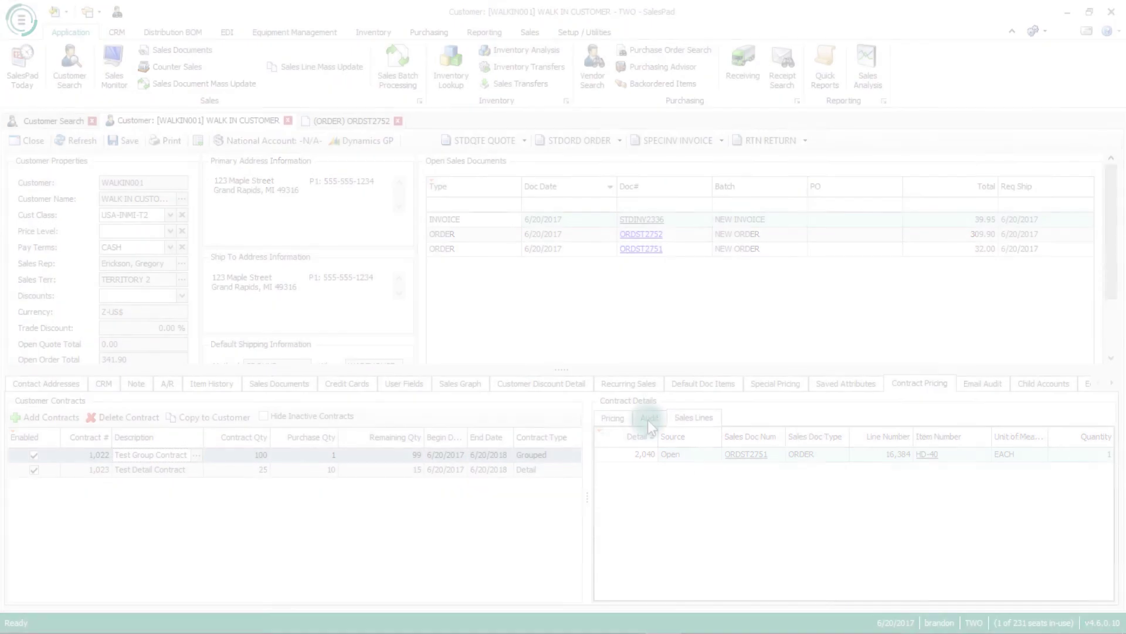